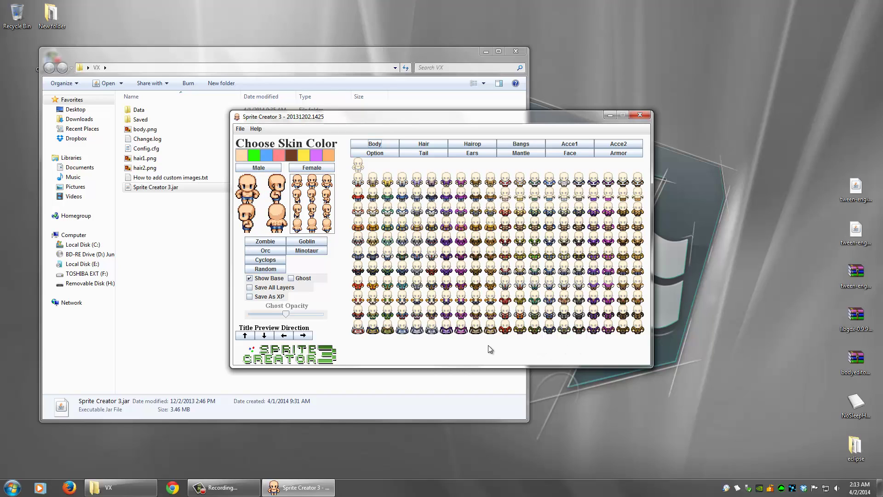
Show the available hair parts in Sprite Creator 3 and exit the program.
left_click(424, 144)
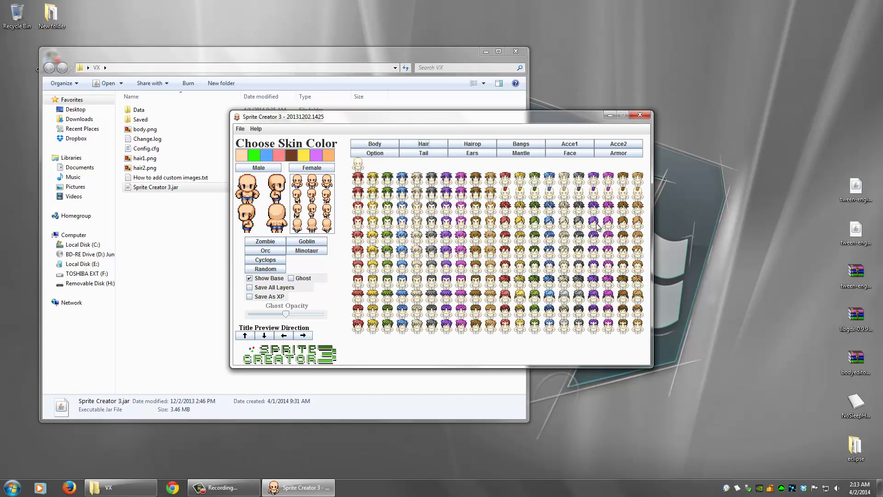
left_click(633, 116)
left_click(431, 252)
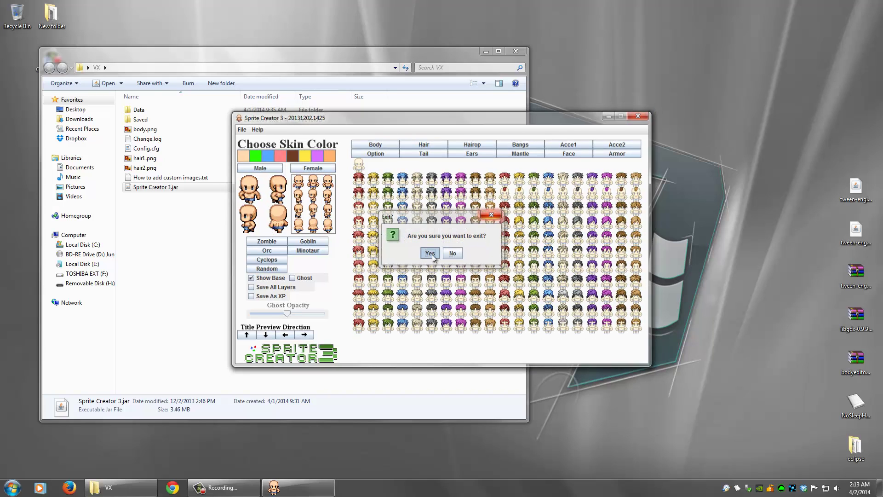
Preview the body.png image and rename the file as 23_blue.png.
double_click(144, 130)
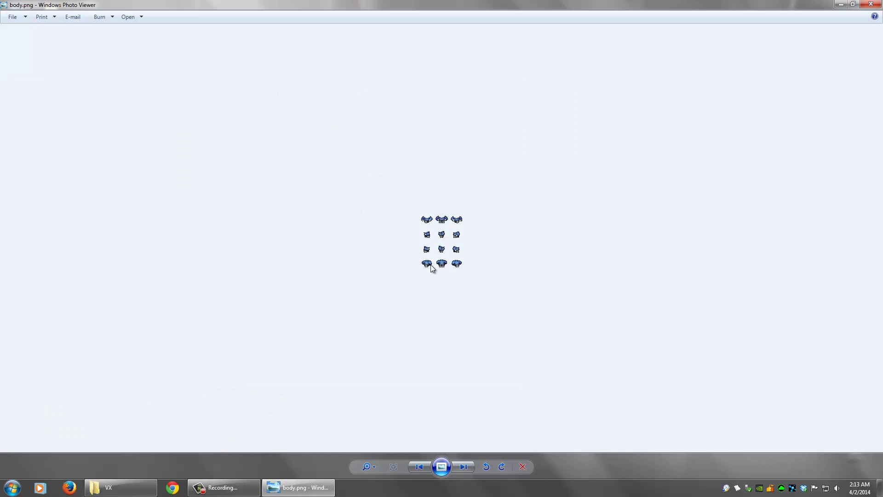
left_click(871, 5)
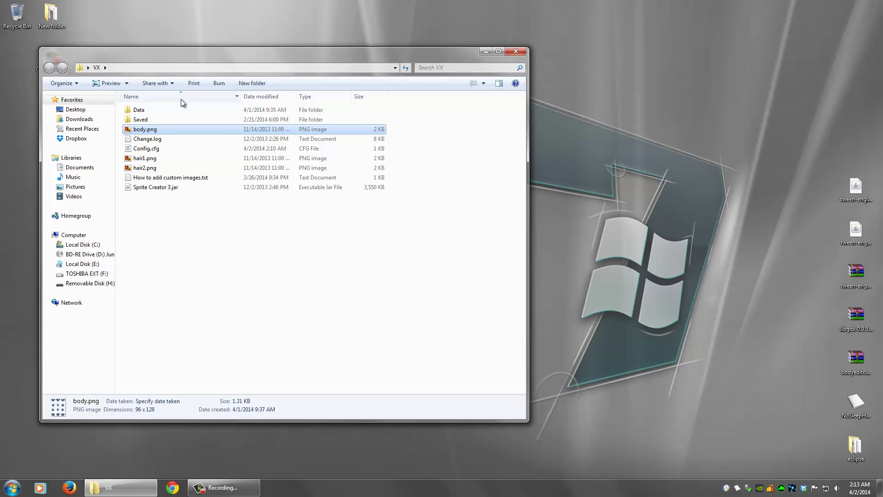
left_click(140, 131)
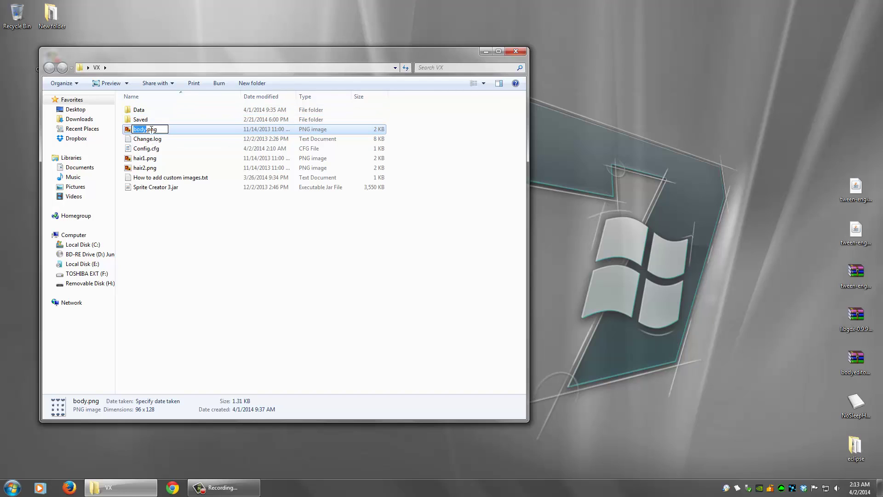
type("23_blue")
left_click(165, 225)
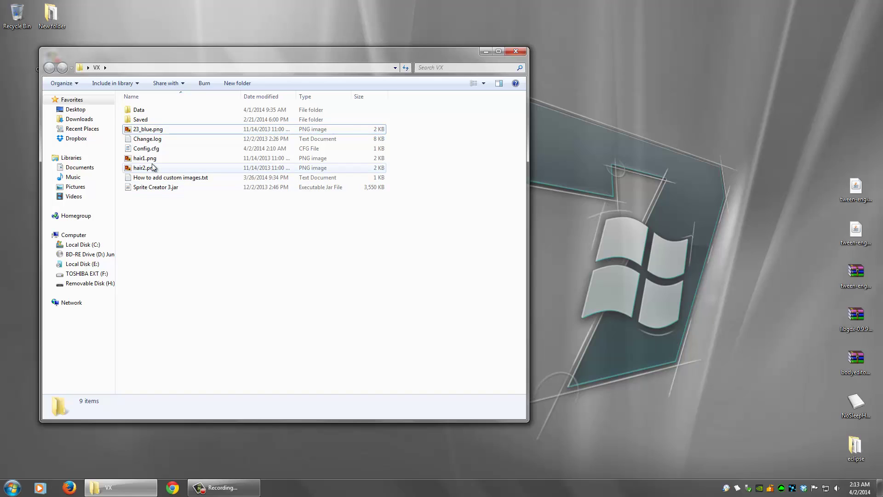
Open colors.txt from the desktop and arrange its narrowed window beside the VX folder window.
left_click_drag(156, 59, 345, 48)
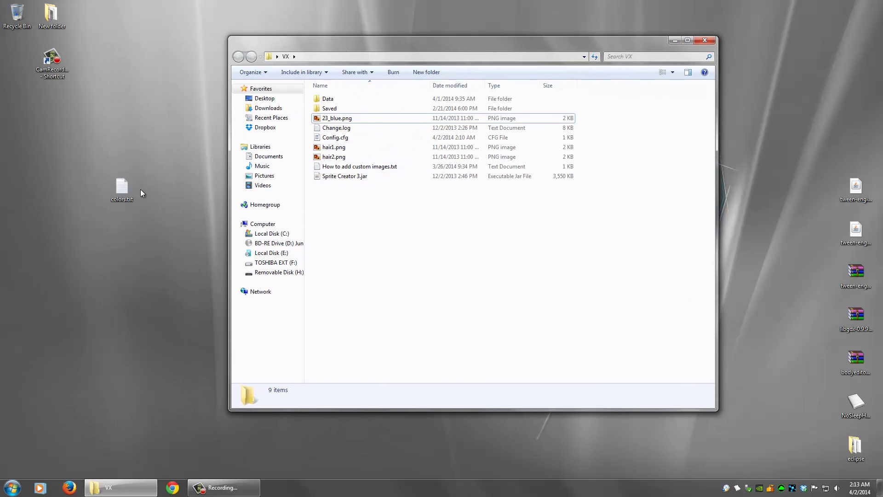
double_click(123, 189)
left_click_drag(236, 144, 199, 249)
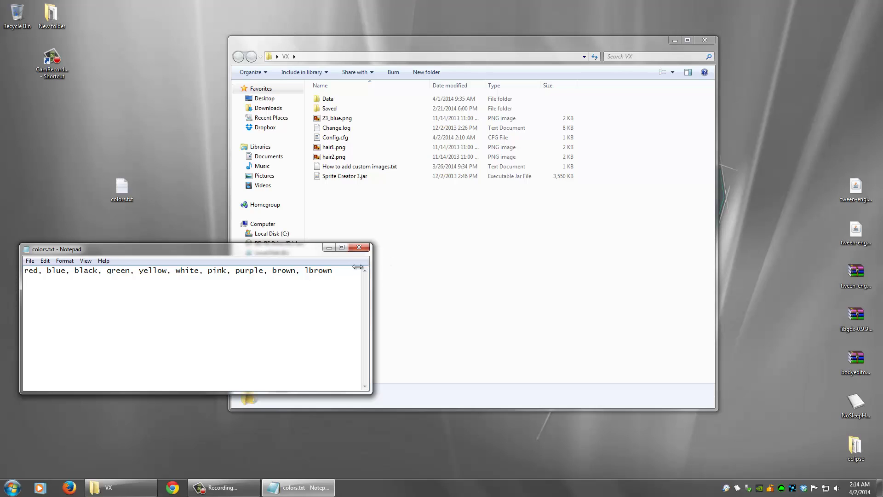
left_click_drag(371, 271, 216, 271)
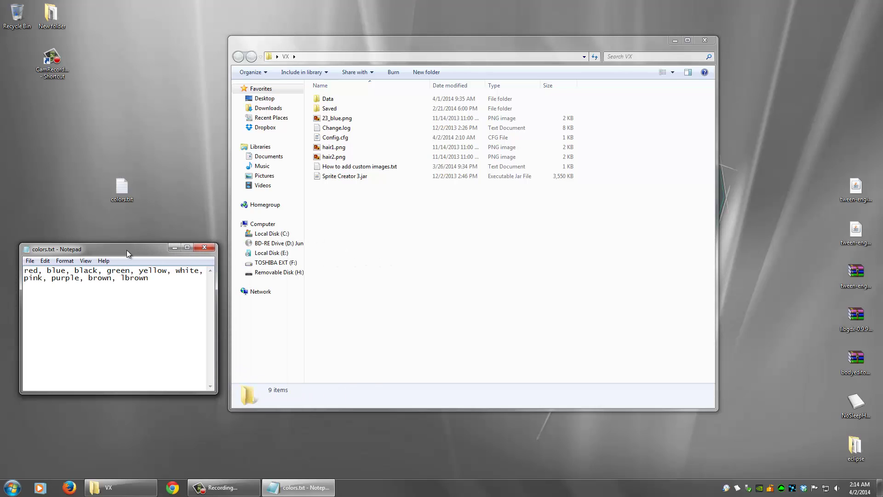
left_click_drag(127, 251, 111, 46)
Preview the hair1.png and hair2.png images to tell the front and back hair apart.
left_click(333, 148)
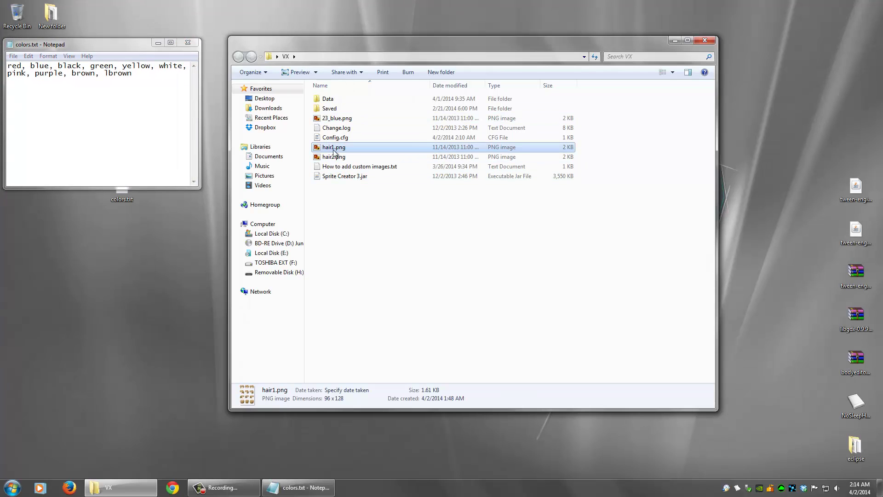
double_click(334, 148)
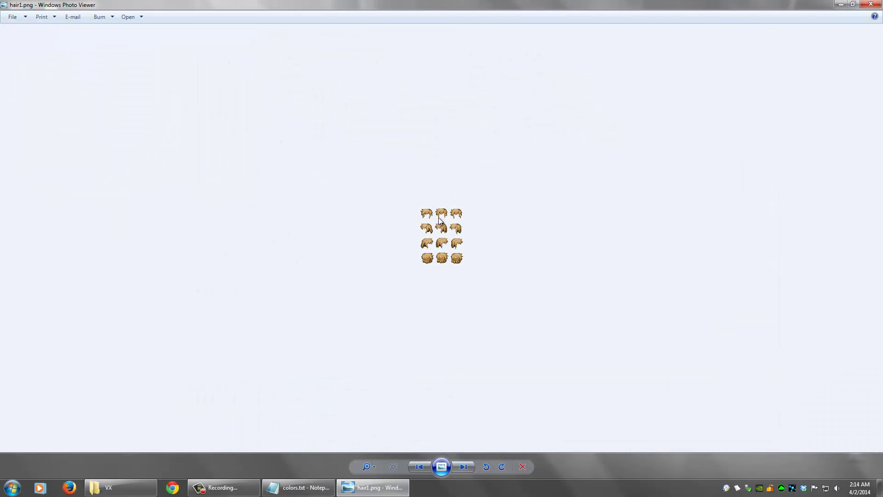
left_click(870, 4)
double_click(341, 156)
left_click(871, 4)
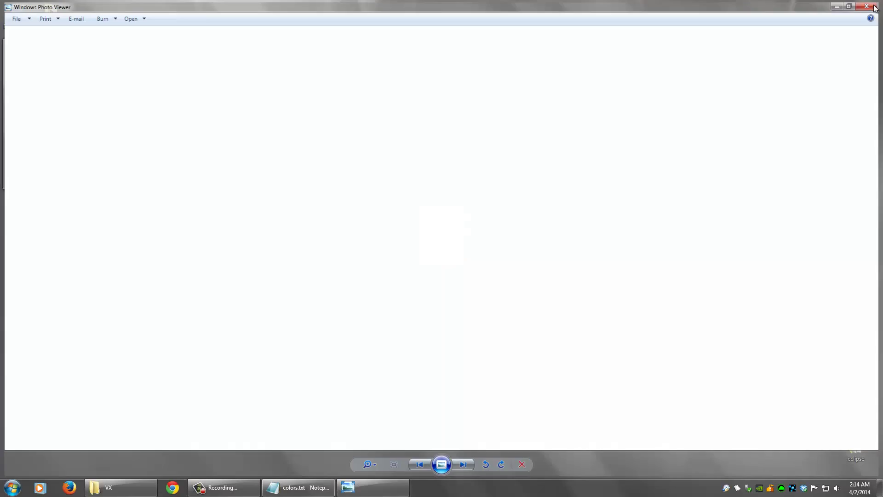
Rename hair1.png as 23_lbrown_front.png.
left_click(332, 148)
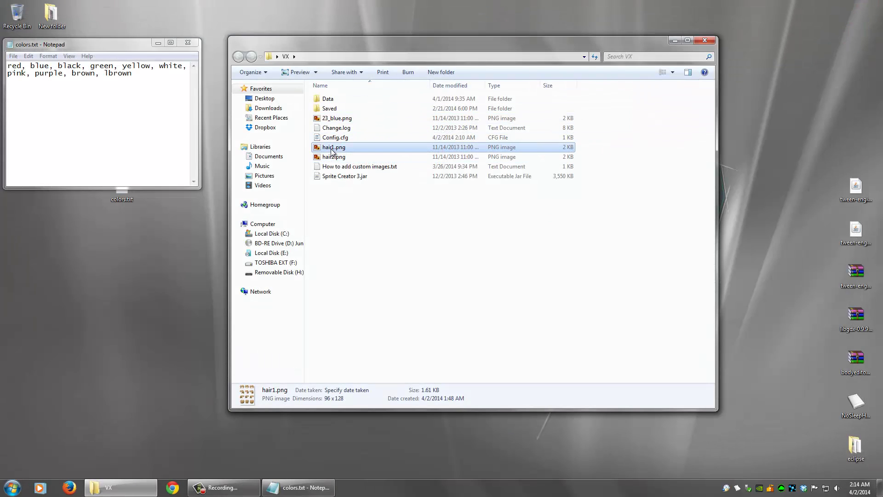
left_click(332, 147)
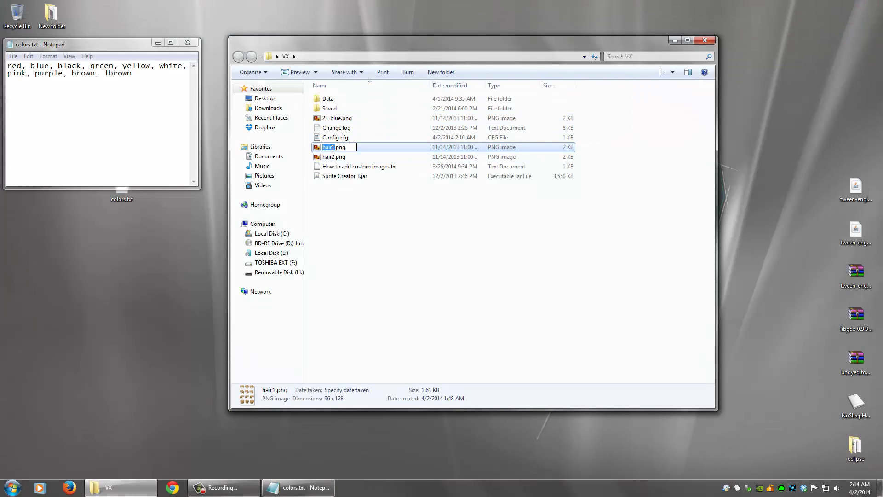
type("23_lbrown_front")
key("Return")
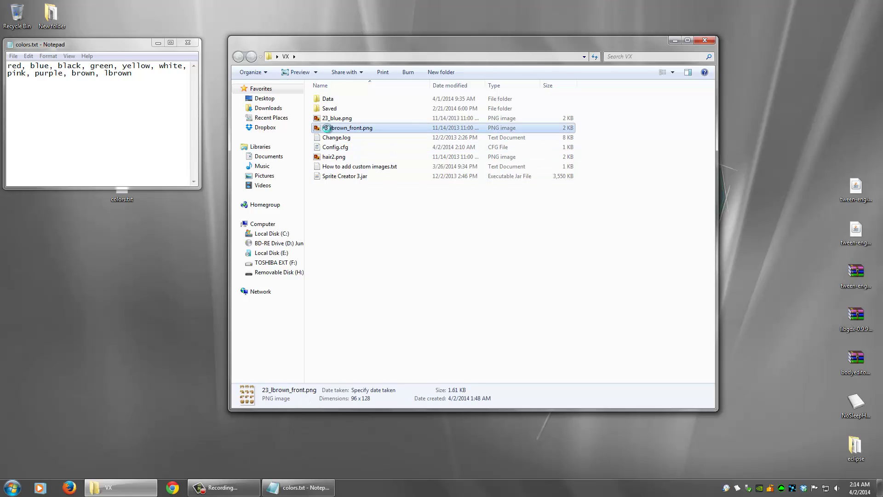
key("Return")
left_click(868, 4)
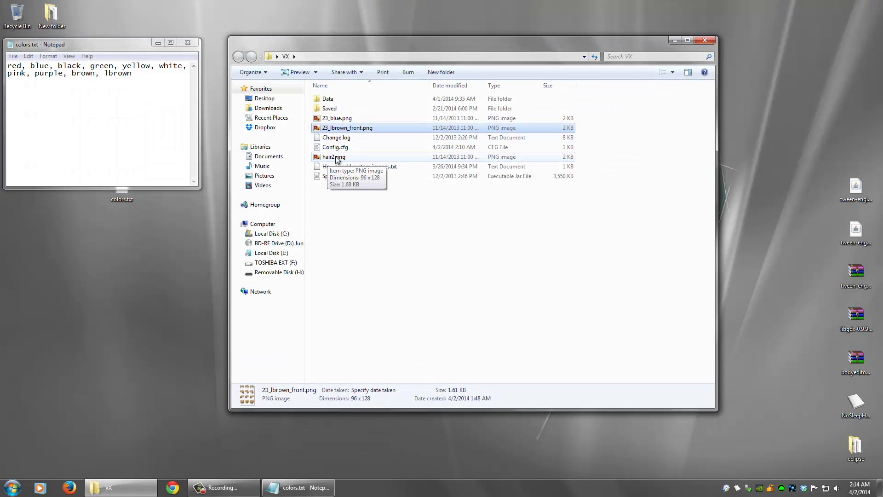
Rename hair2.png as 23_lbrown_back.png.
left_click(332, 157)
left_click(331, 158)
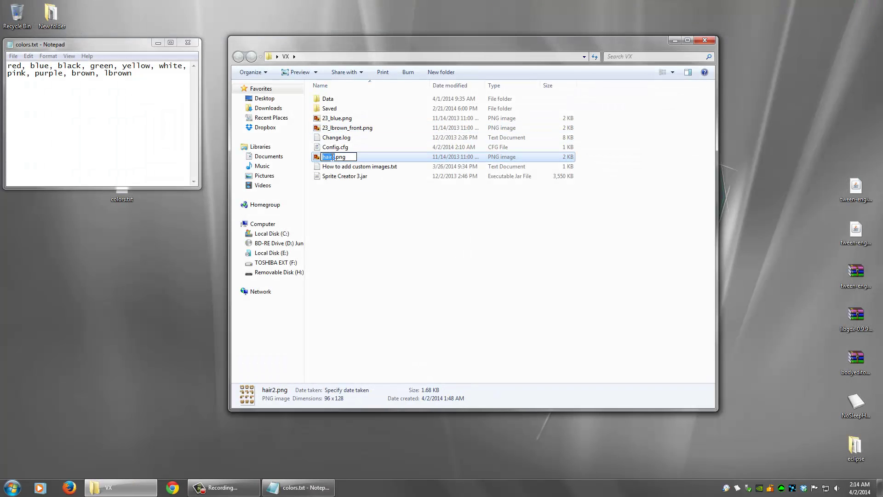
type("23_lbrown_back")
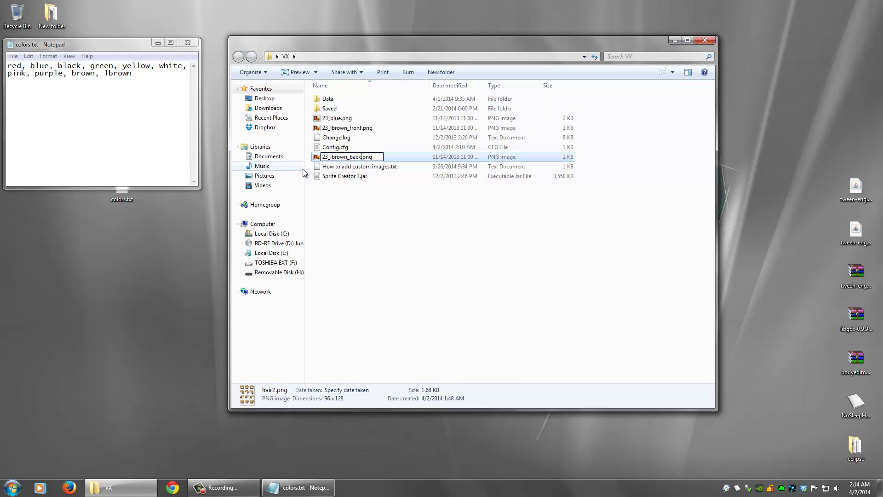
key("Return")
left_click(360, 209)
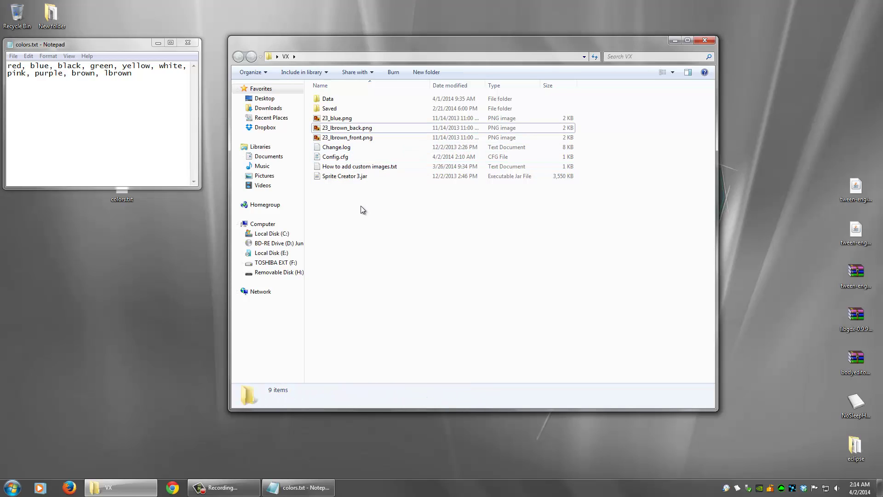
Copy 23_blue.png from the VX folder into Data > Sprites > Male > Body.
right_click(333, 121)
left_click(358, 327)
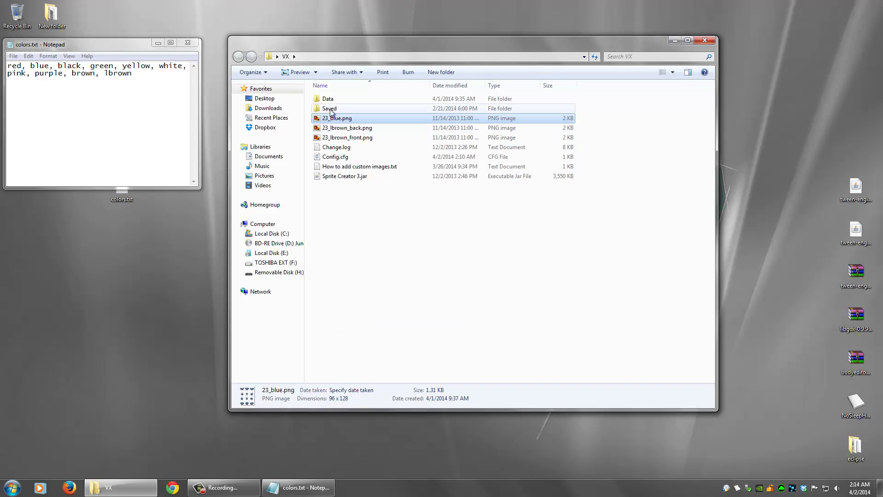
double_click(325, 99)
double_click(324, 99)
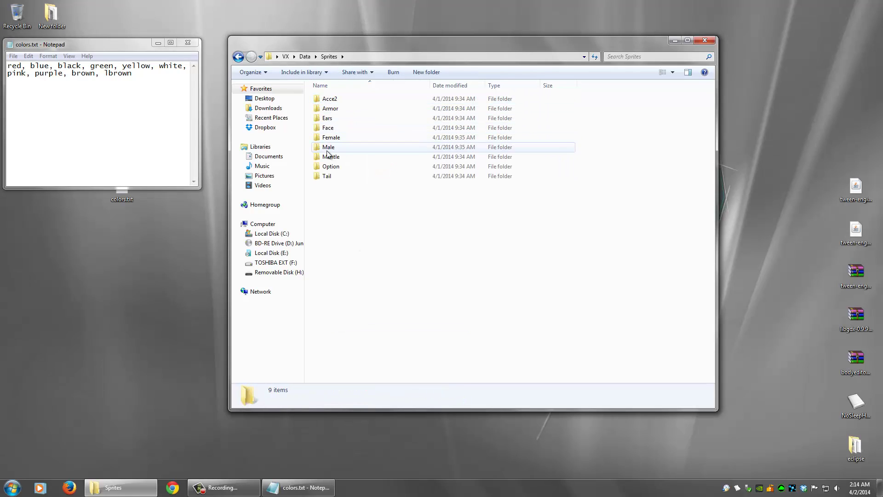
double_click(330, 155)
double_click(328, 119)
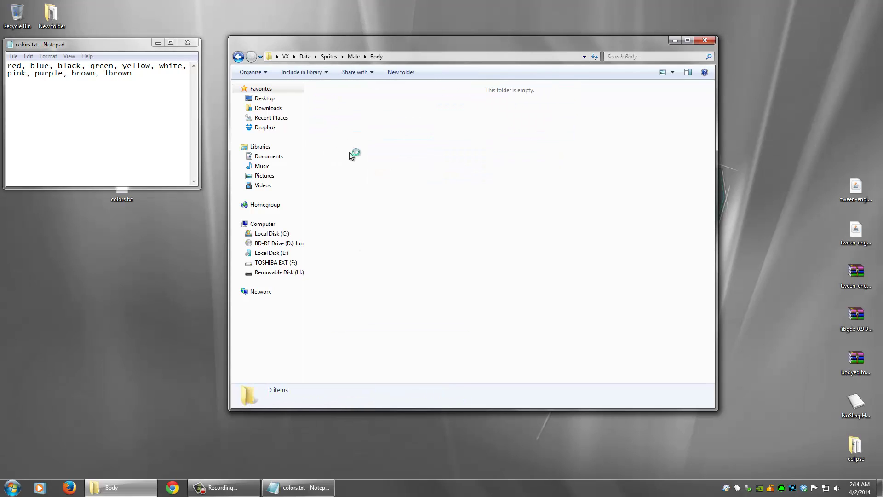
right_click(347, 144)
left_click(369, 206)
Return to the VX folder and copy 23_lbrown_back.png and 23_lbrown_front.png together.
left_click(238, 56)
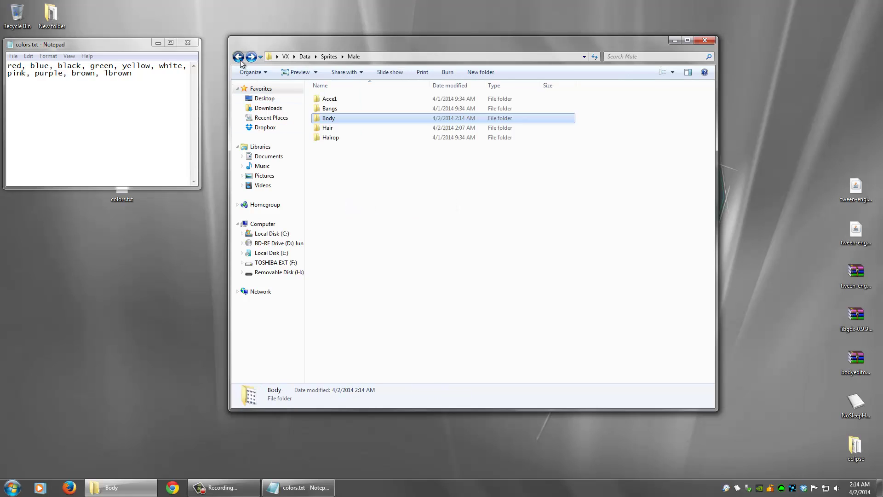
left_click(239, 57)
left_click(239, 56)
left_click(238, 56)
left_click(334, 137)
left_click(333, 130, "shift")
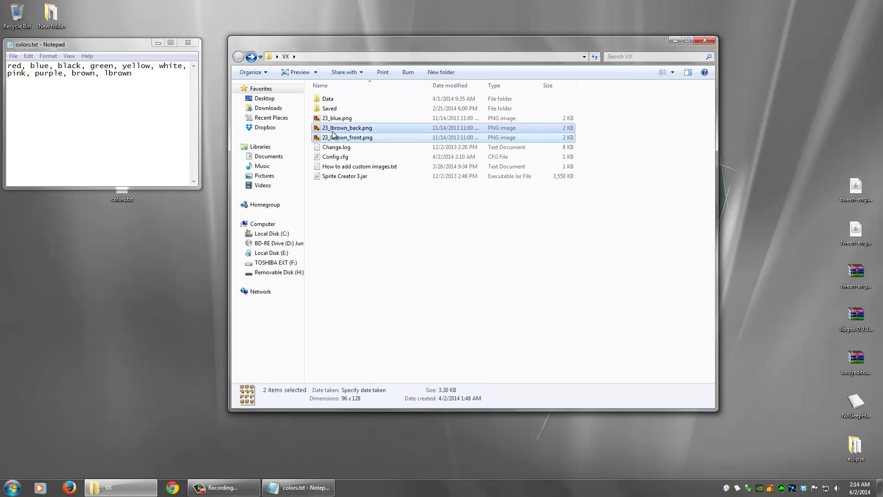
right_click(333, 131)
left_click(364, 315)
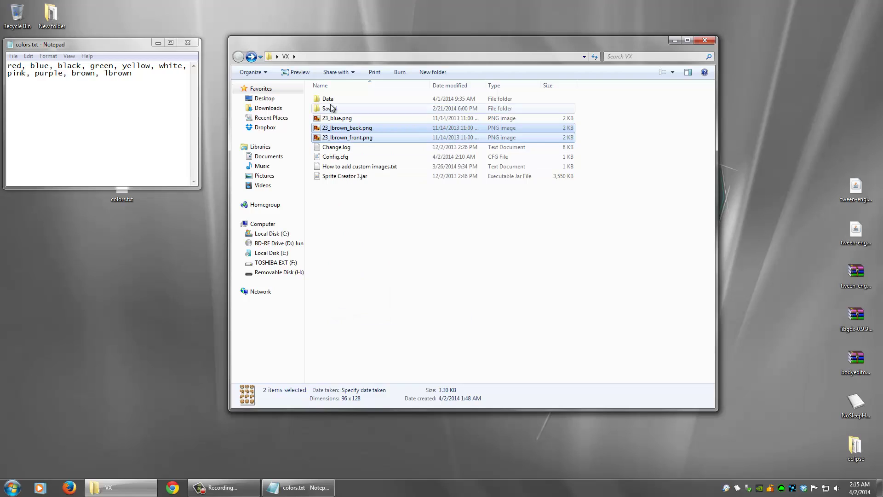
Paste the two copied hair images into the Data > Sprites > Male > Hair folder.
double_click(329, 99)
double_click(330, 100)
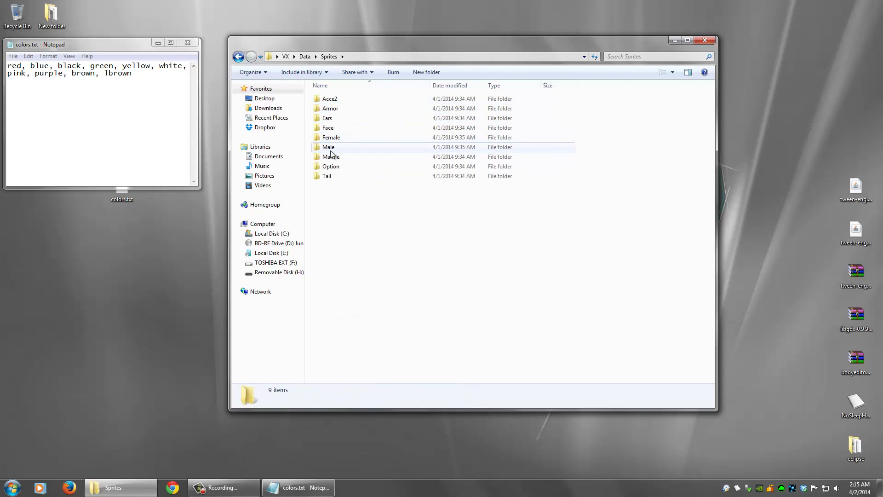
double_click(334, 137)
double_click(328, 128)
right_click(360, 168)
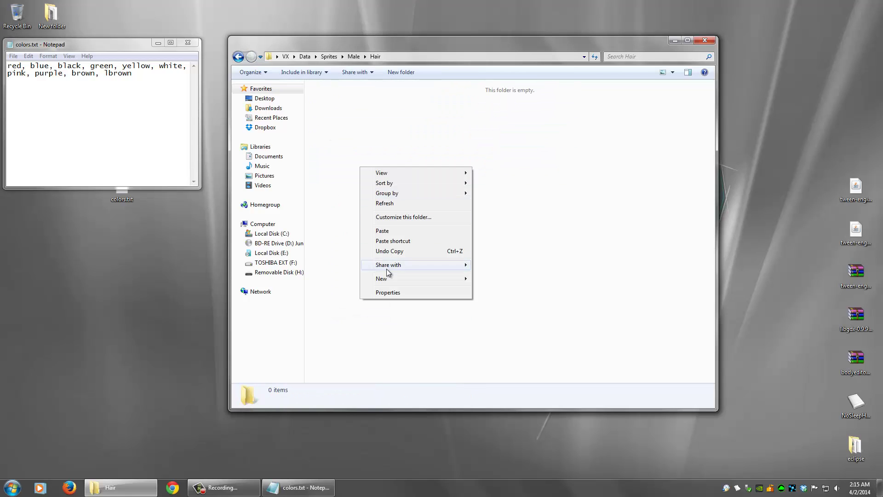
left_click(390, 230)
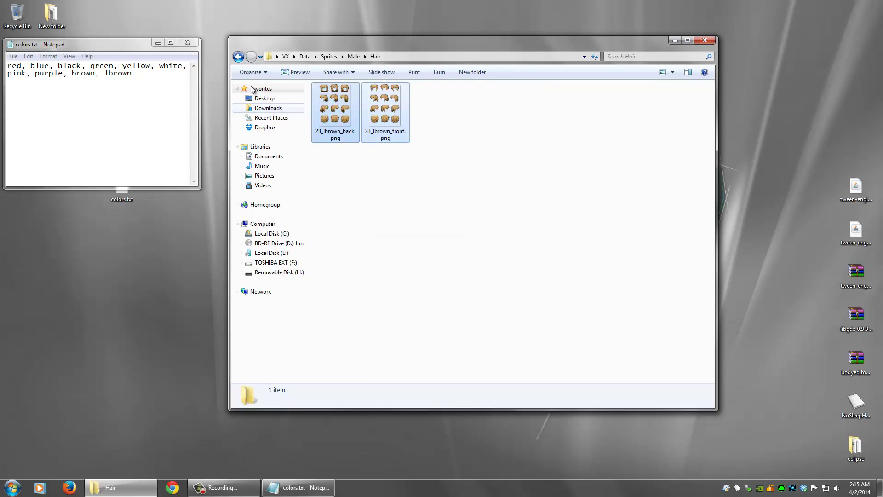
In Config.cfg from the VX folder, set the Male Hair and Male Body counts to 23, then save and close the file.
left_click(238, 57)
left_click(237, 57)
left_click(238, 57)
left_click(238, 57)
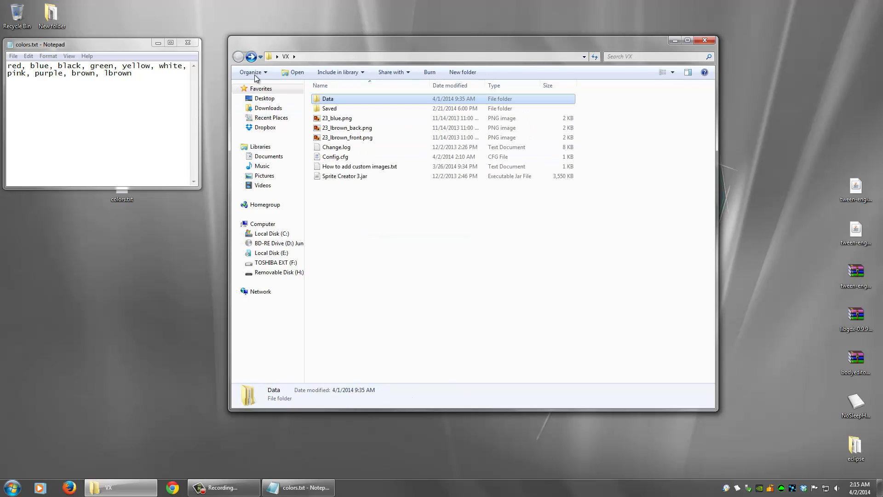
double_click(335, 157)
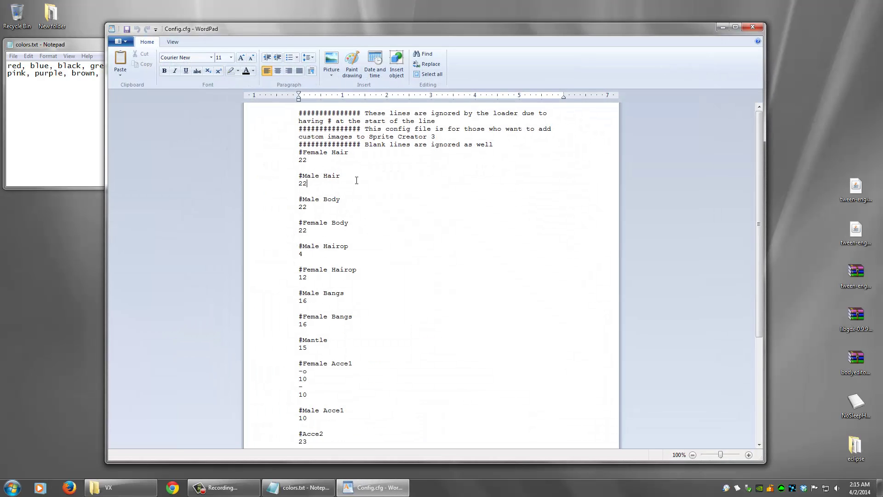
left_click(393, 186)
key("BackSpace")
type("3")
key("alt+f")
key("x")
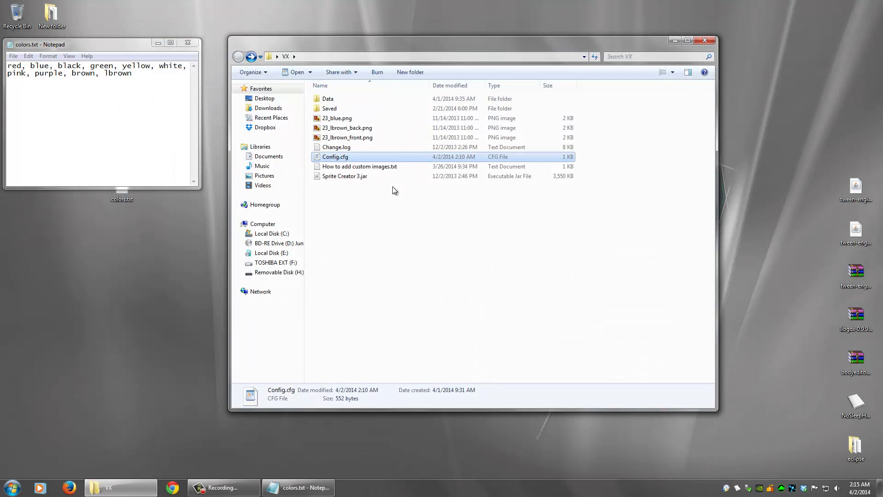
Launch Sprite Creator 3.jar and apply the newly added light brown hair to the male sprite.
left_click(368, 207)
left_click(341, 176)
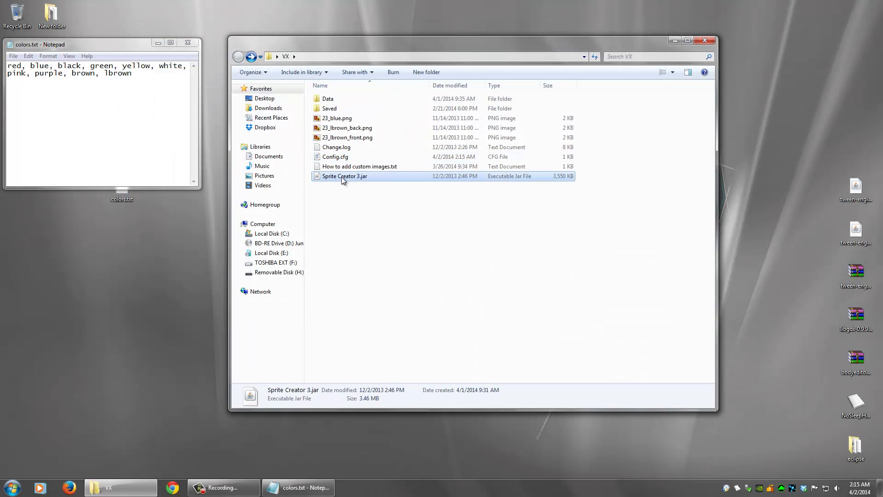
double_click(341, 177)
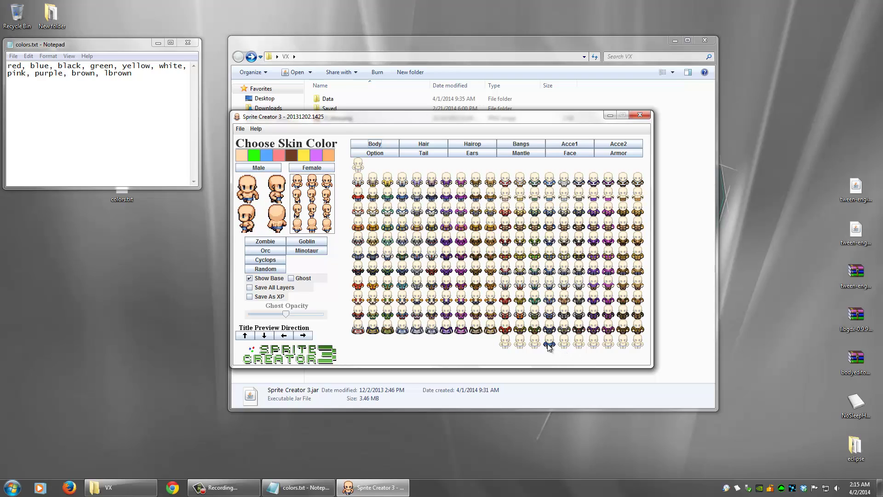
left_click(437, 146)
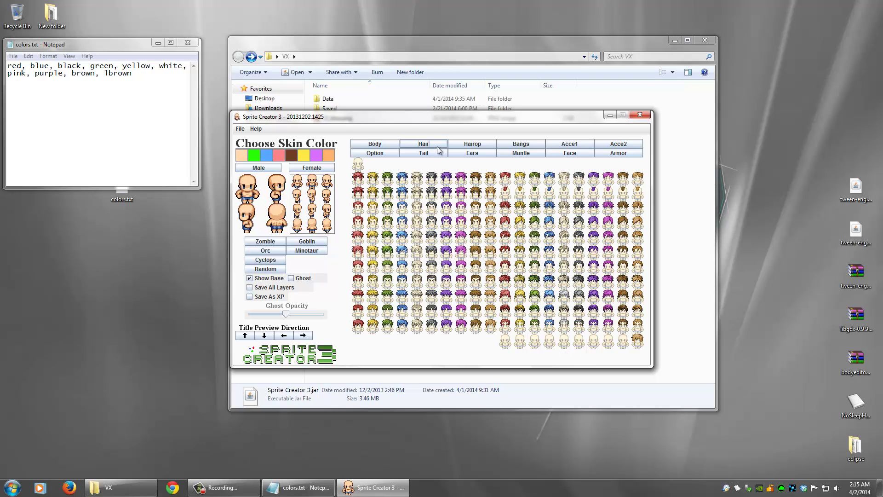
left_click(639, 343)
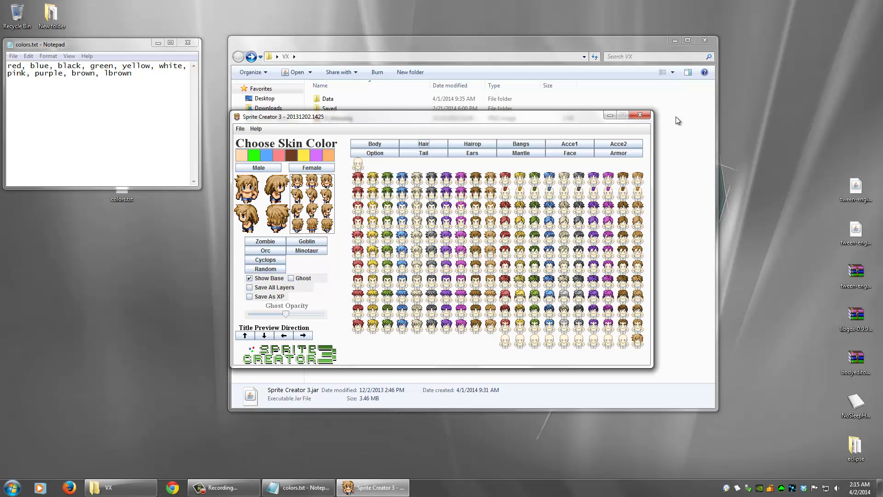
Exit Sprite Creator 3, close the VX folder, and open the XP folder on the desktop.
left_click(639, 114)
left_click(429, 253)
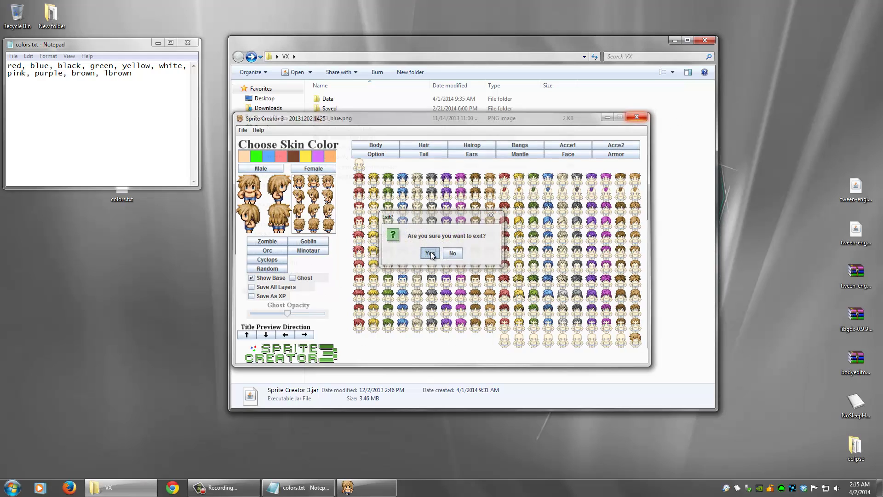
left_click(390, 217)
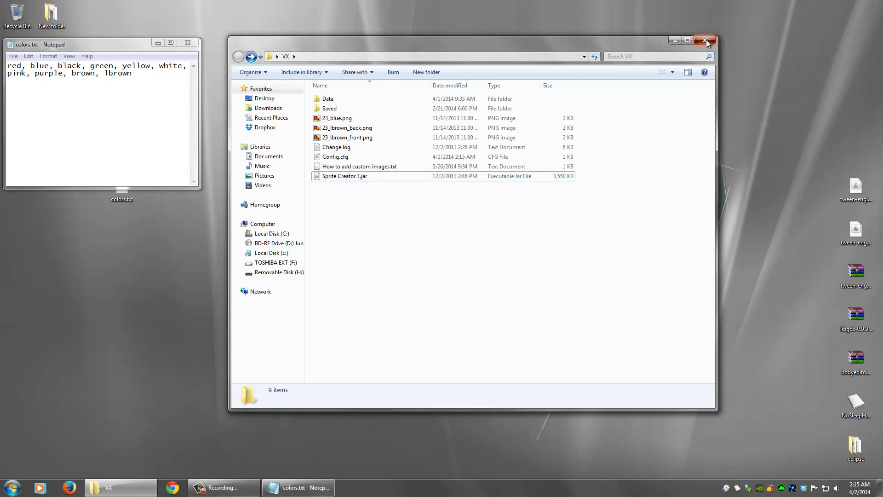
left_click(706, 40)
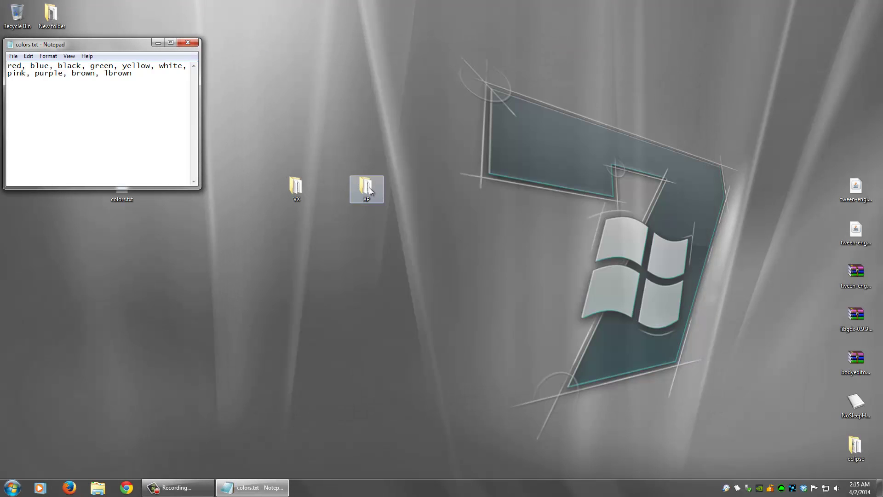
double_click(369, 191)
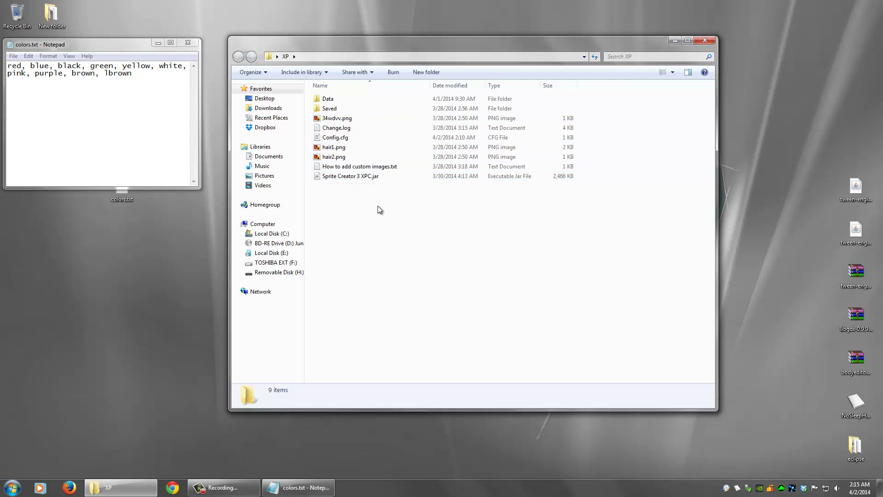
Preview hair1.png and hair2.png from the XP folder to examine the front and back hair sprites.
left_click(327, 148)
right_click(328, 149)
left_click(323, 151)
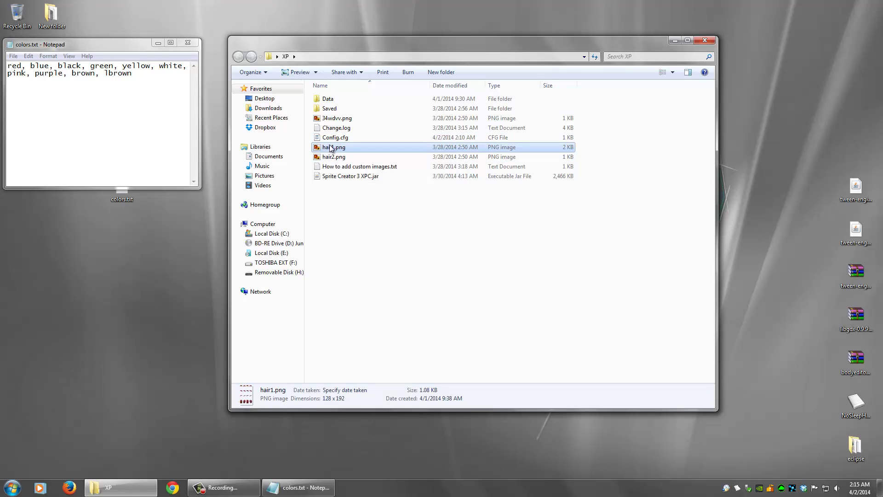
double_click(325, 151)
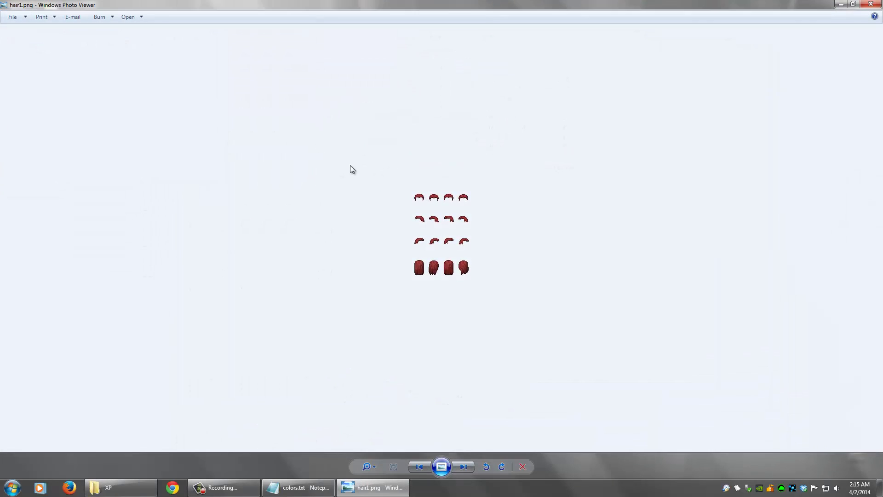
left_click(871, 4)
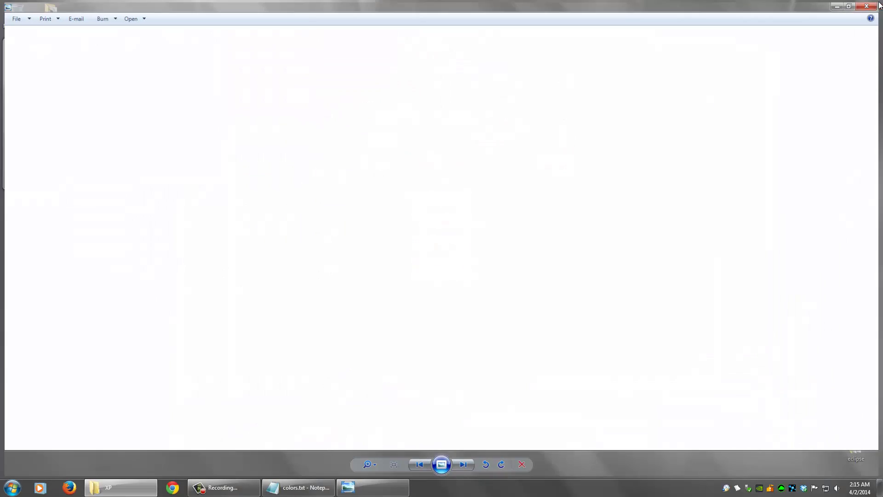
double_click(338, 157)
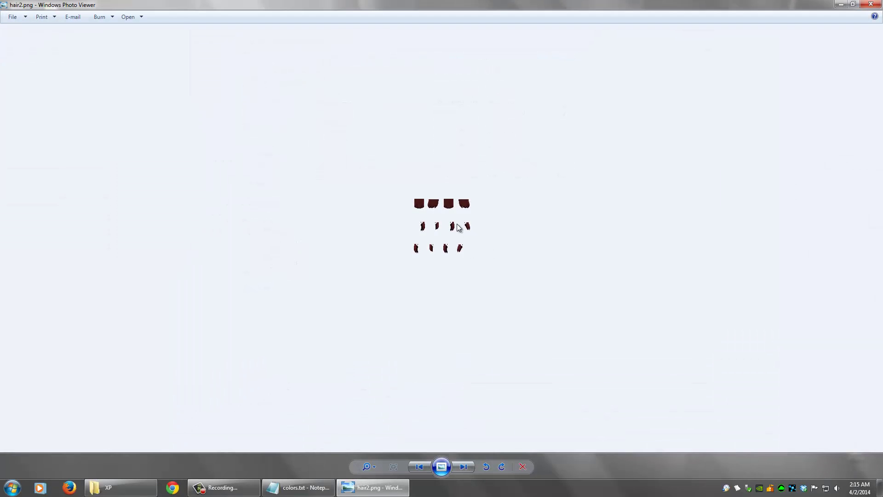
left_click(871, 4)
left_click(331, 147)
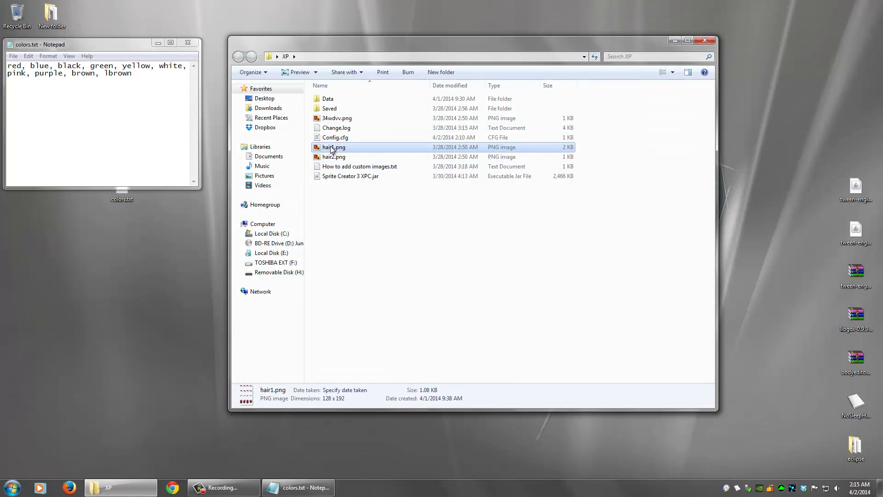
left_click(331, 148)
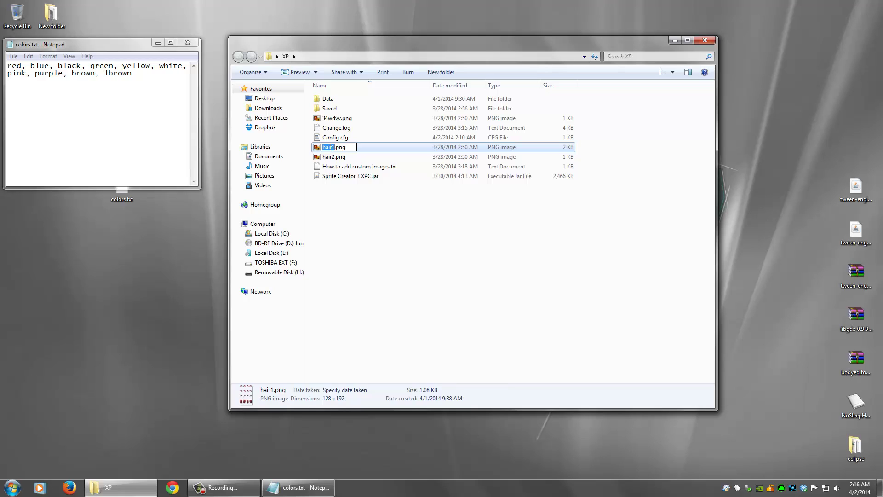
left_click(346, 210)
Launch Sprite Creator 3 XPC.jar, check how many male hair styles are listed, and exit the program.
left_click(343, 177)
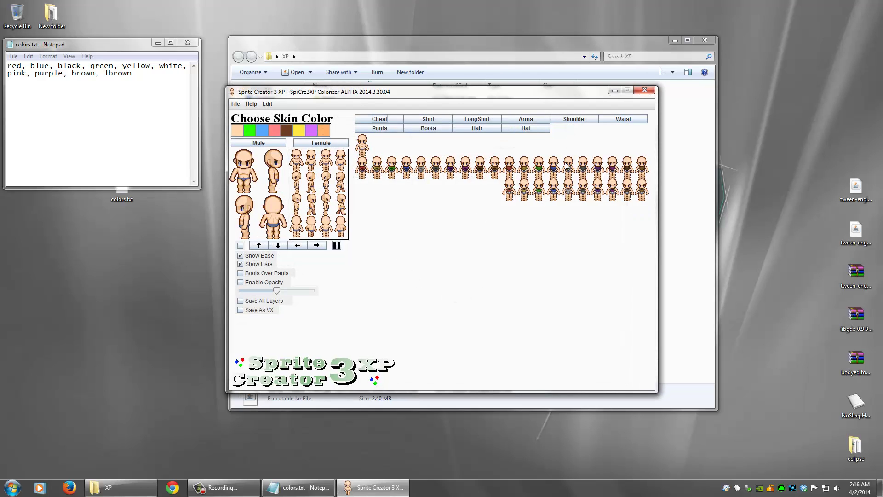
left_click(477, 129)
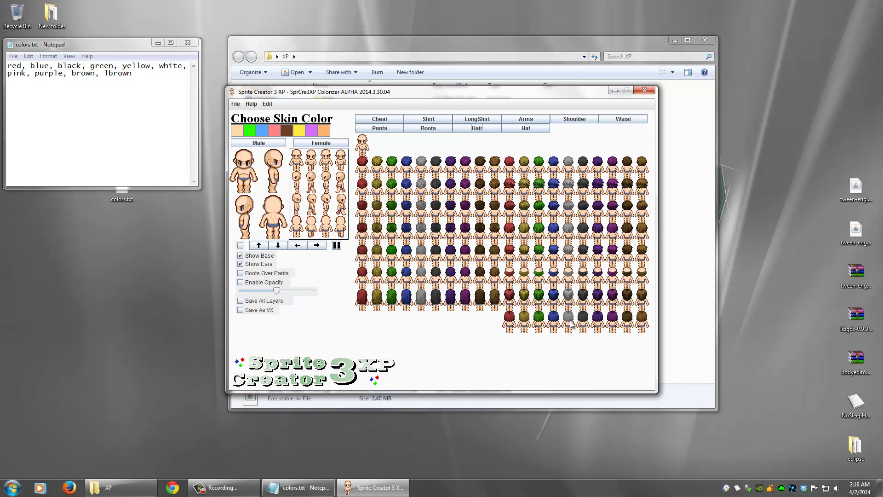
left_click(645, 89)
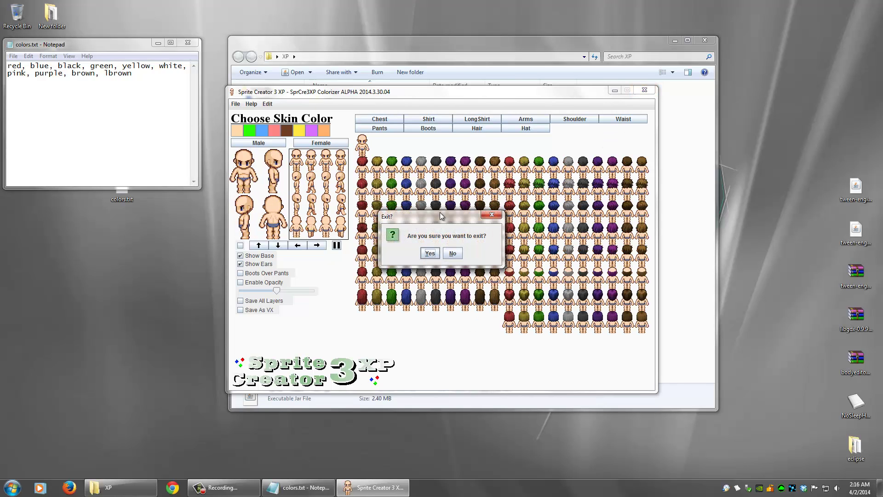
key("Return")
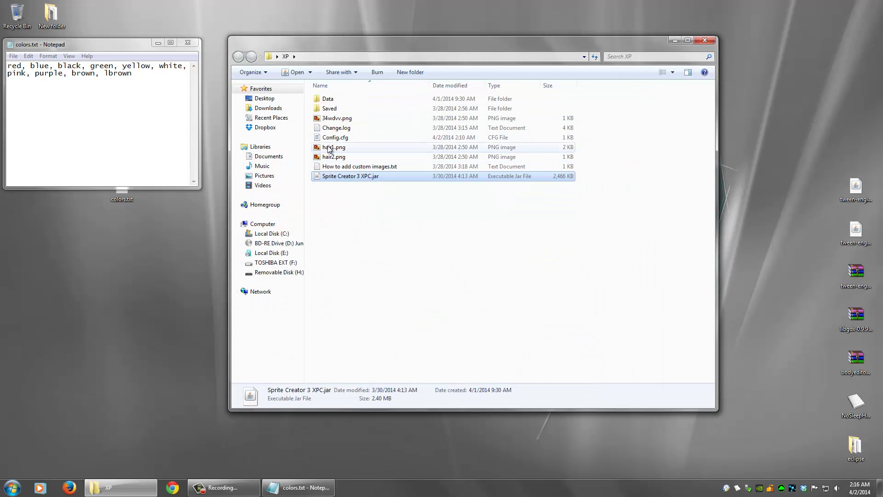
Rename hair1.png in the XP folder as 16_red_f.png.
left_click(329, 148)
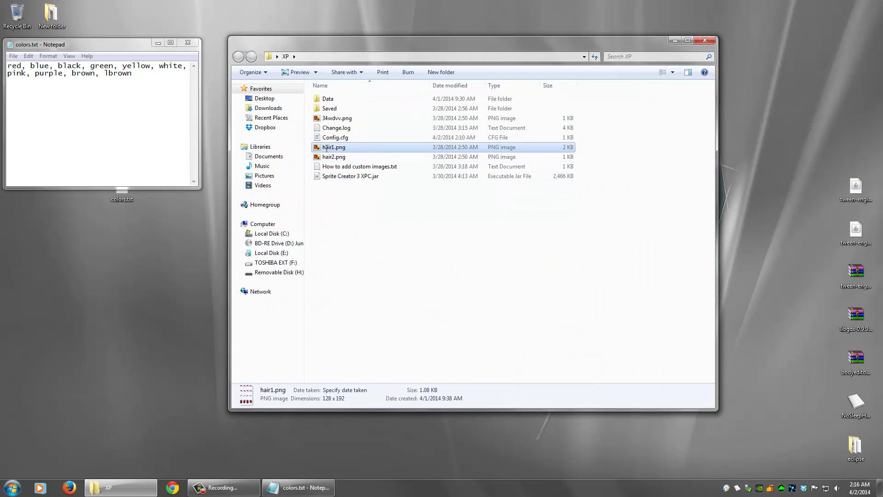
left_click(326, 148)
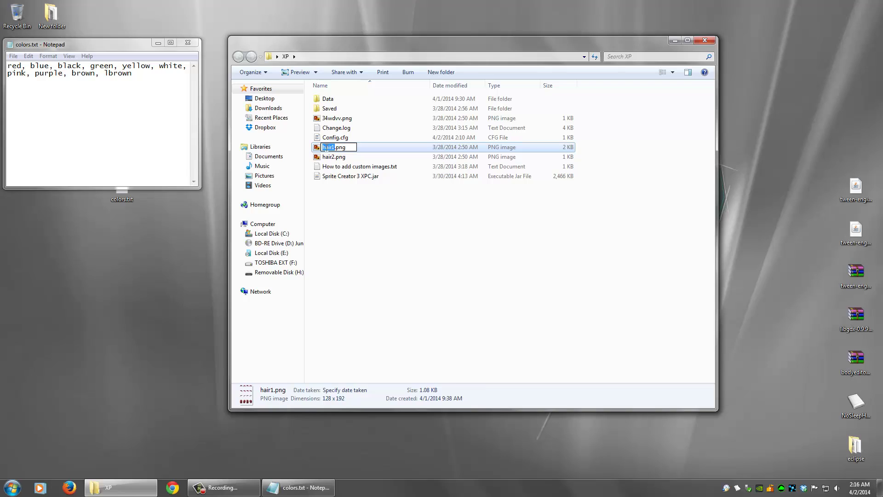
type("16_red_f")
key("Return")
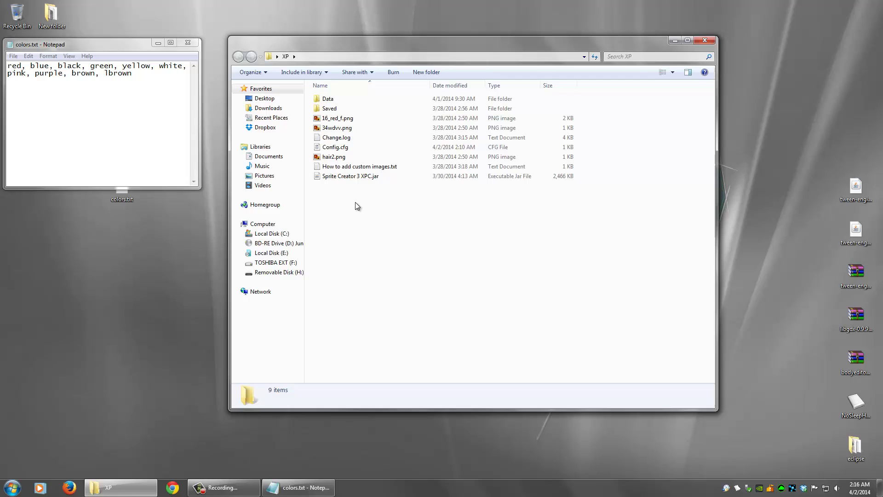
Remove the _f suffix from the front hair image's name so it reads 16_red.png.
left_click(332, 157)
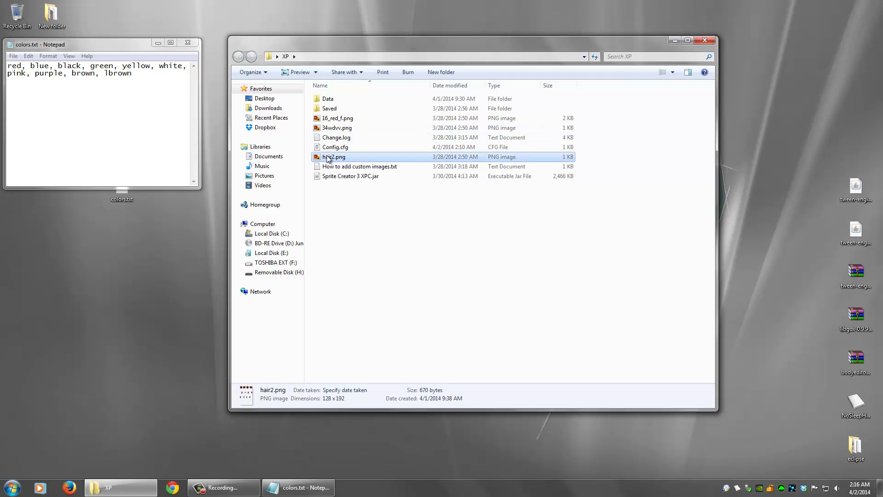
left_click(341, 119)
left_click(341, 119)
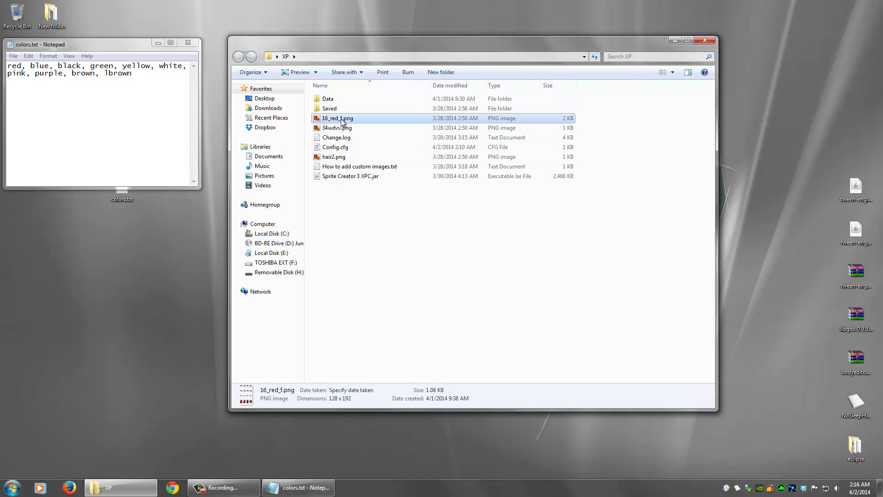
left_click(342, 118)
key("BackSpace")
key("BackSpace")
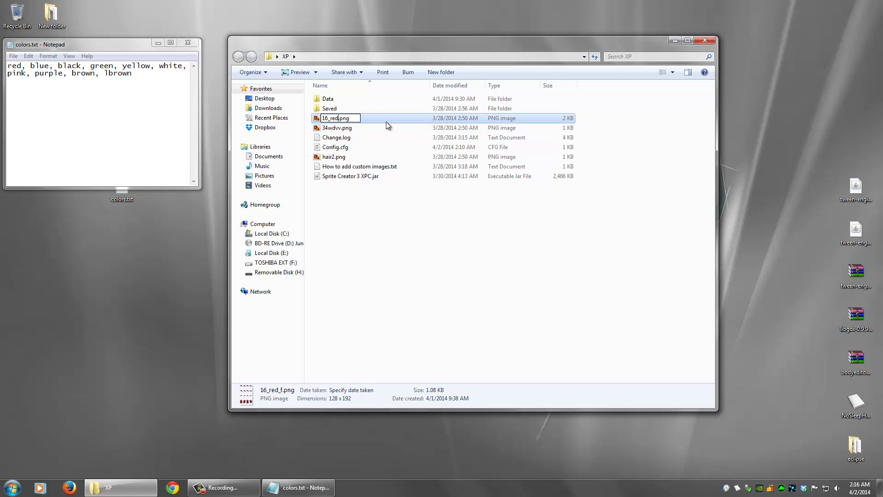
Rename hair2.png in the XP folder as 16_red_b.png.
left_click(334, 158)
left_click(330, 159)
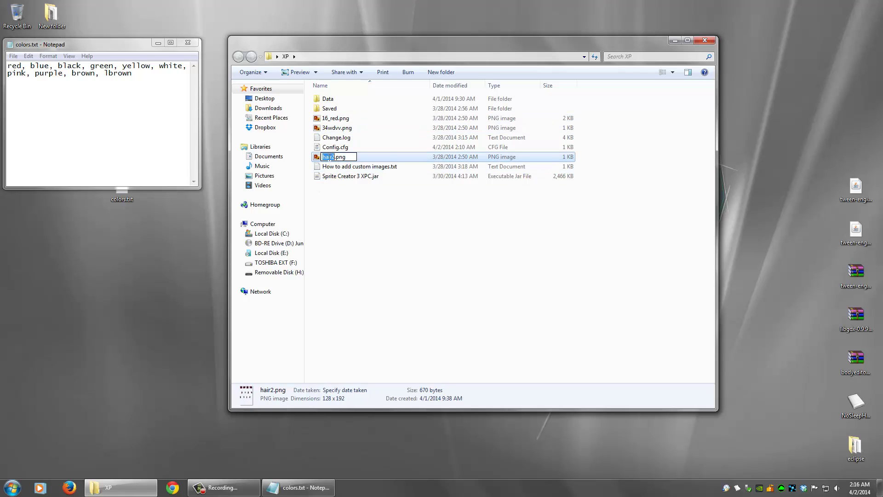
type("_red_b")
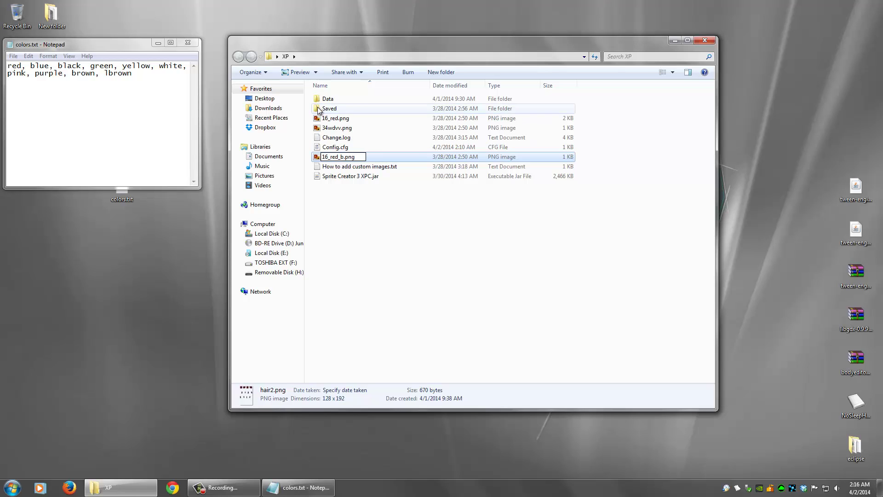
left_click(379, 240)
Preview 34wdvv.png, close the preview, and rename the file as 4_blue.png.
double_click(337, 138)
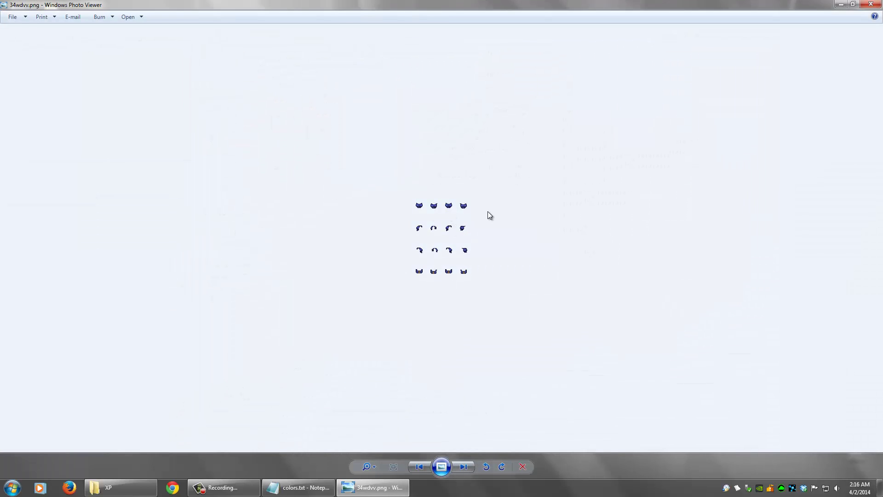
left_click(868, 6)
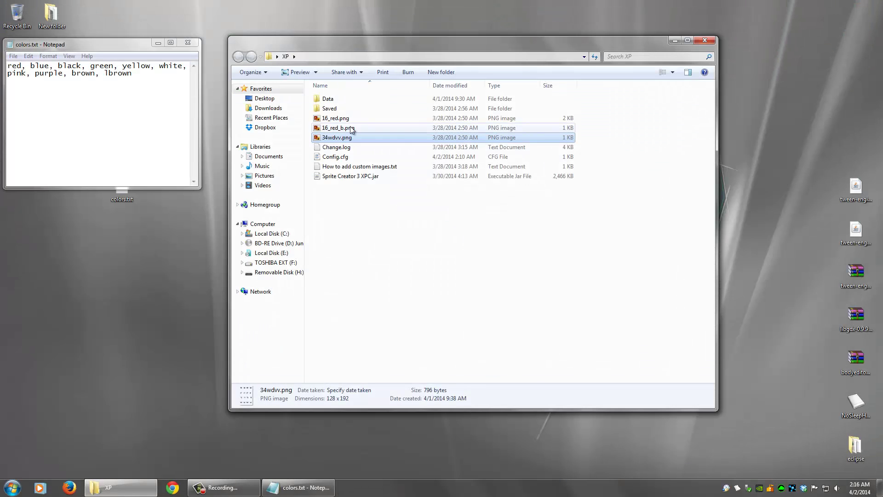
left_click(333, 137)
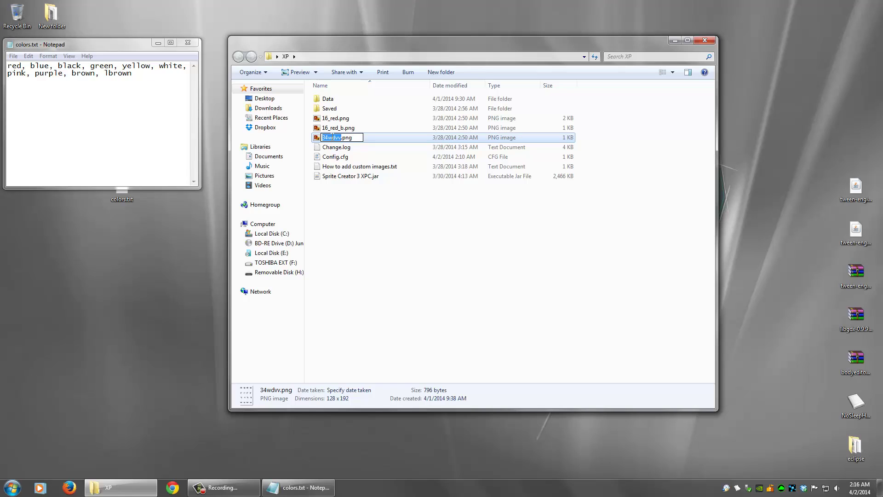
type("4_blue")
key("Return")
Copy 4_blue.png and paste it into the Data > Sprites > Male > Chest folder.
right_click(328, 120)
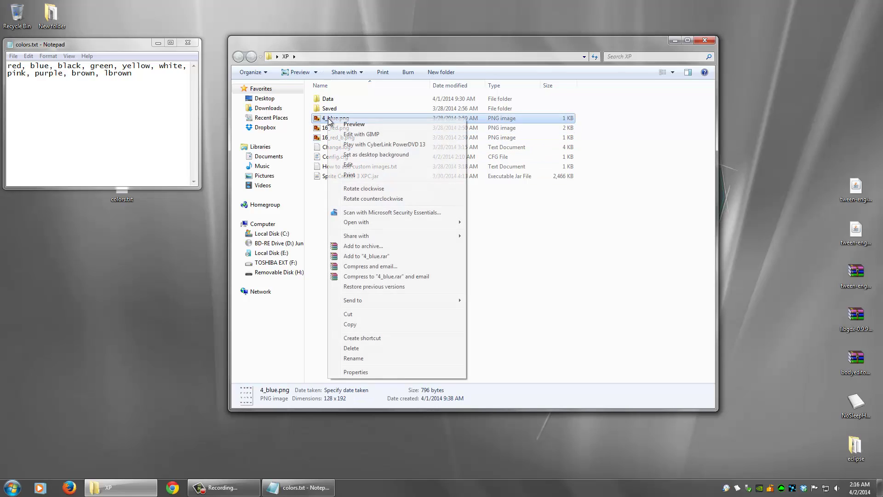
left_click(350, 324)
double_click(326, 98)
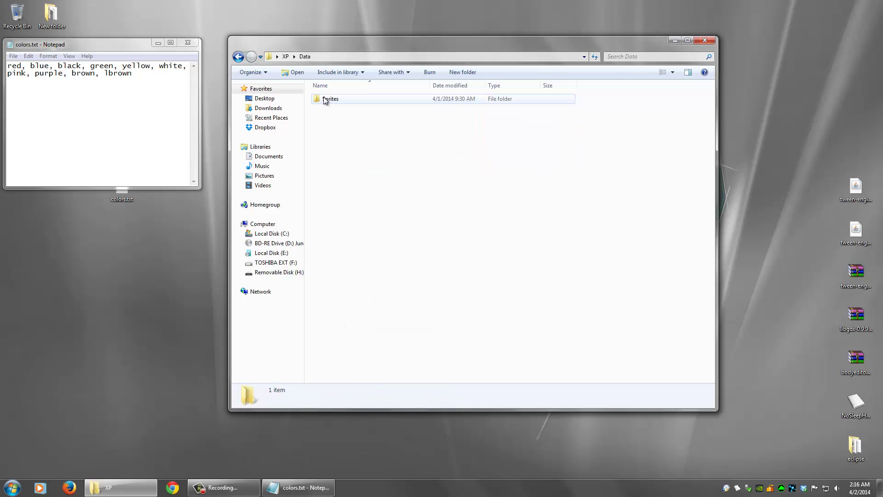
left_click(325, 100)
left_click(324, 99)
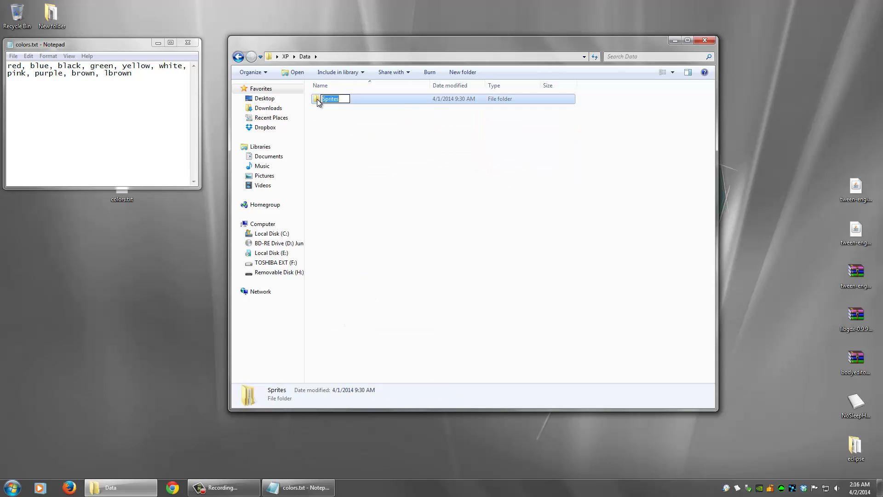
double_click(319, 100)
double_click(330, 109)
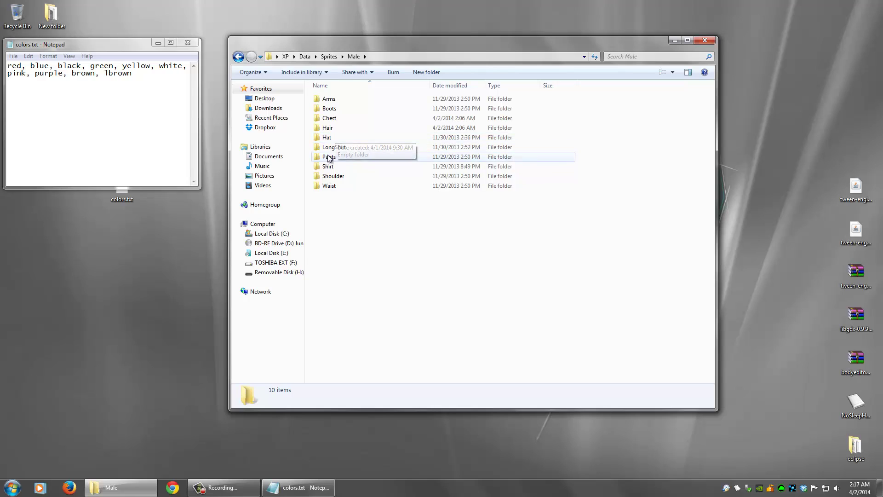
double_click(330, 118)
right_click(346, 153)
left_click(374, 216)
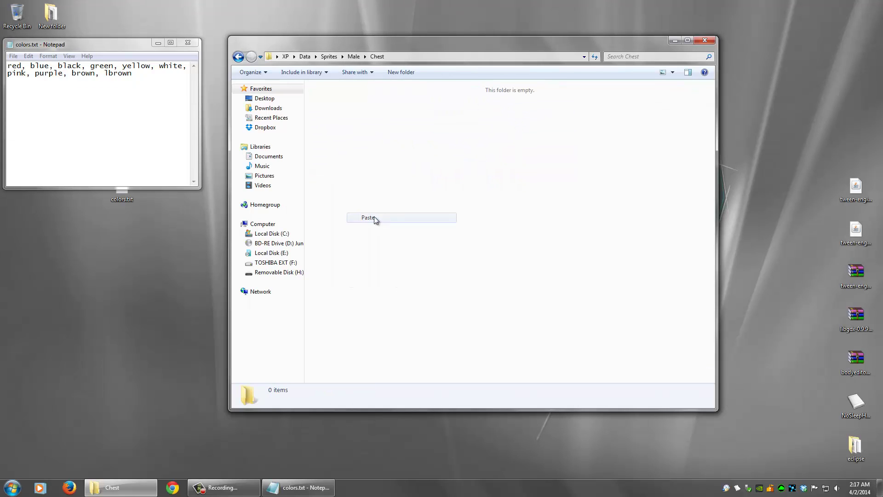
Return to the XP folder and copy 16_red.png and 16_red_b.png together.
left_click(238, 57)
left_click(239, 57)
left_click(239, 57)
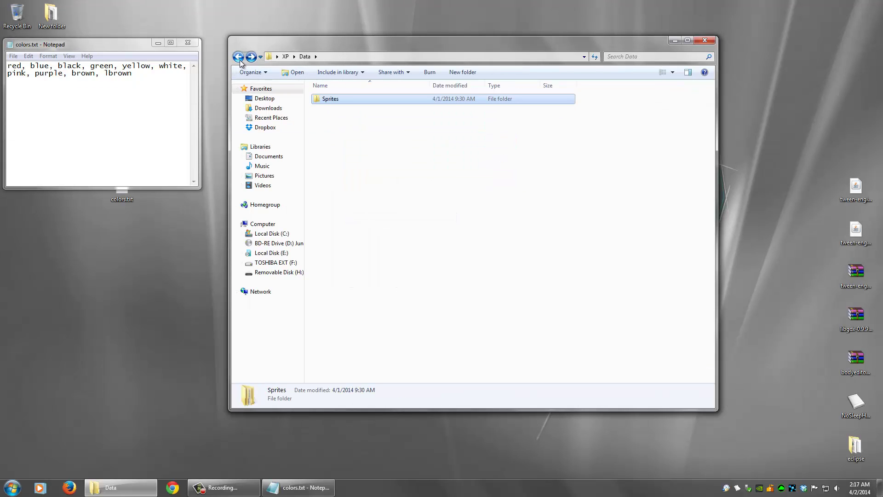
left_click(239, 57)
left_click(331, 137)
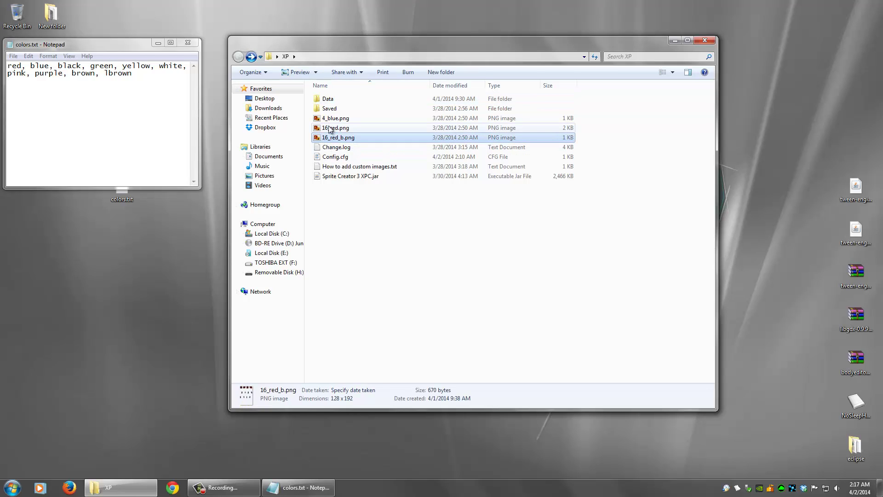
left_click(329, 129, "ctrl")
right_click(329, 128)
left_click(350, 313)
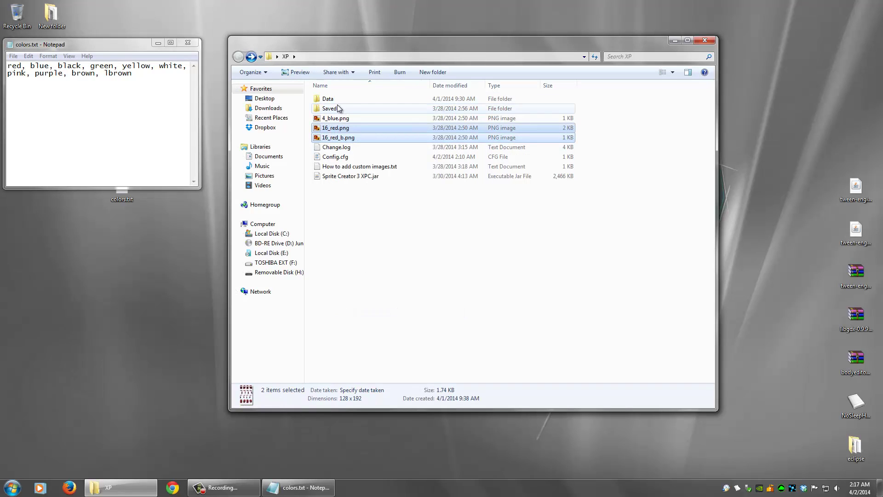
Paste the copied 16_red.png and 16_red_b.png into the Data > Sprites > Male > Hair folder.
double_click(328, 99)
double_click(333, 99)
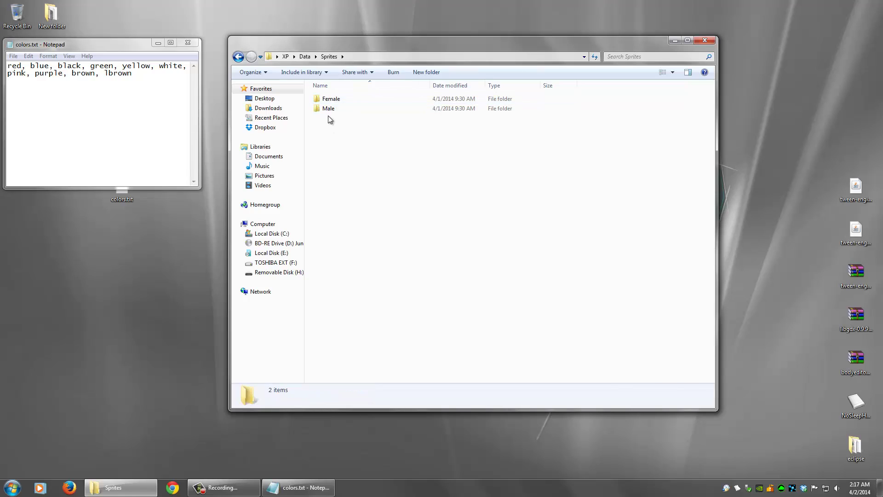
double_click(329, 109)
left_click(327, 131)
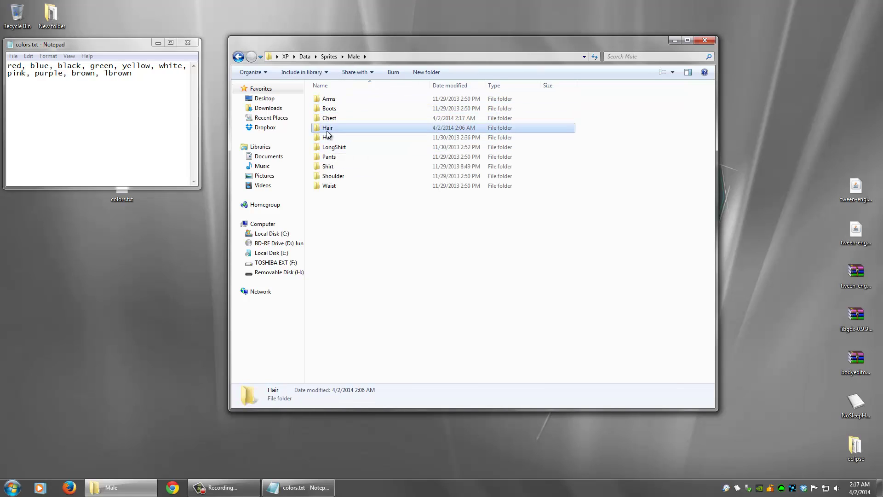
double_click(327, 130)
right_click(351, 162)
left_click(368, 225)
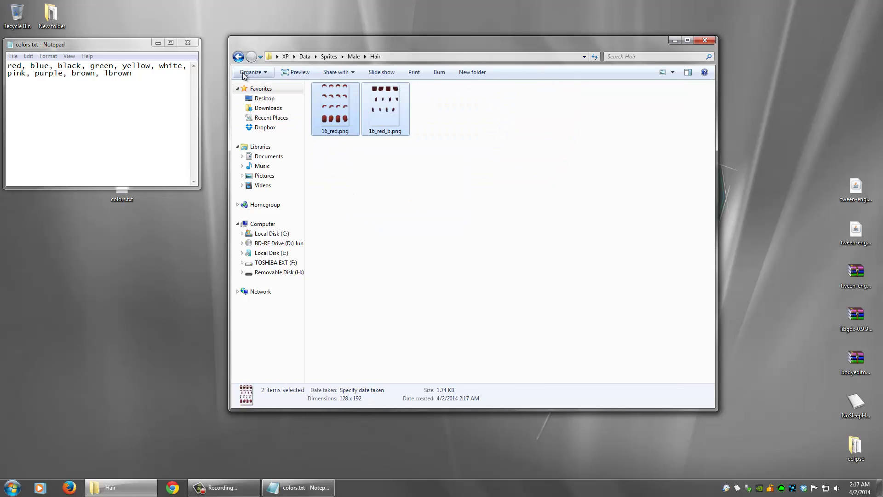
Return to the XP folder and open Config.cfg for editing.
left_click(238, 57)
left_click(238, 57)
left_click(238, 57)
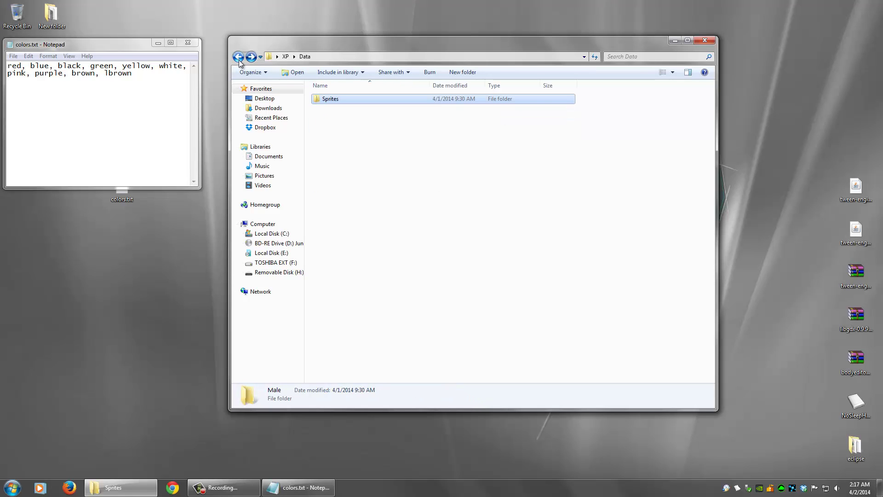
left_click(239, 60)
double_click(335, 157)
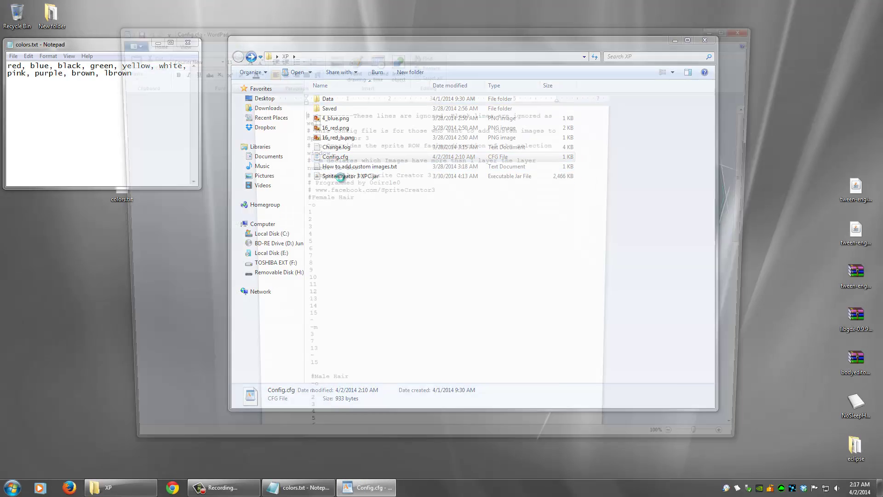
Examine the -o and -m lists under Male Hair and the Male Chest entry in Config.cfg.
scroll(373, 320, "down", 7)
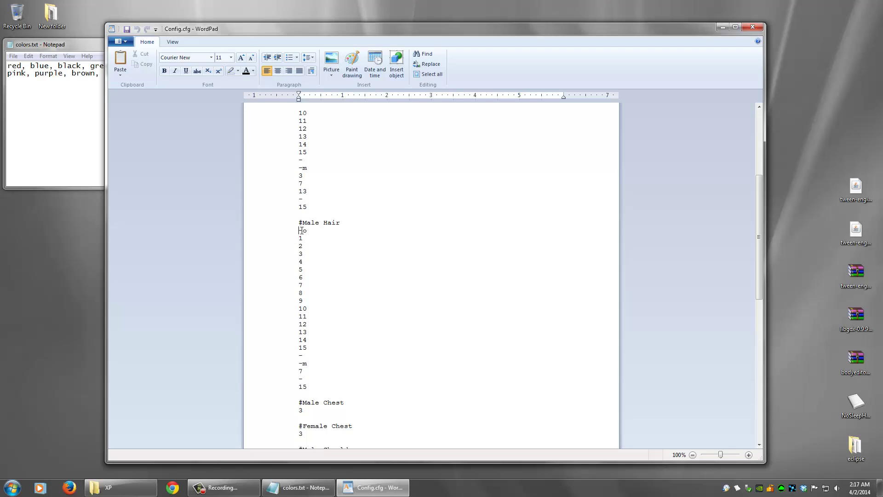
left_click_drag(299, 230, 311, 231)
left_click_drag(300, 354, 306, 355)
left_click_drag(297, 238, 309, 354)
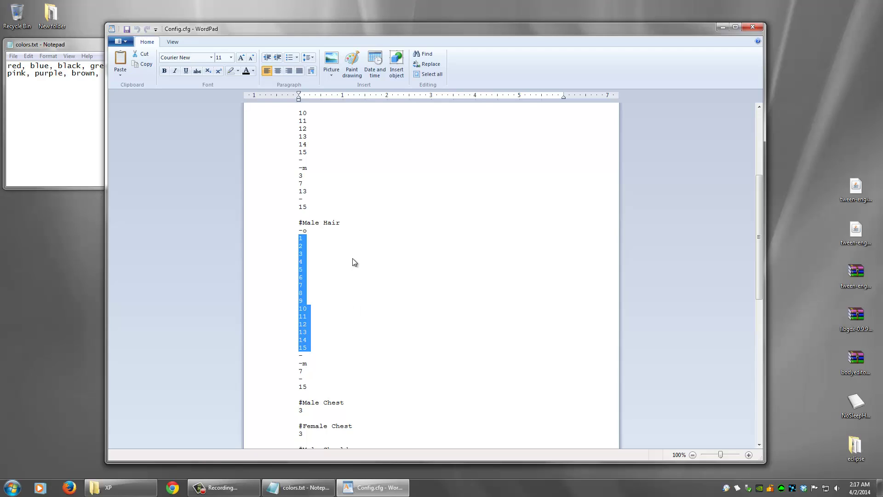
double_click(308, 406)
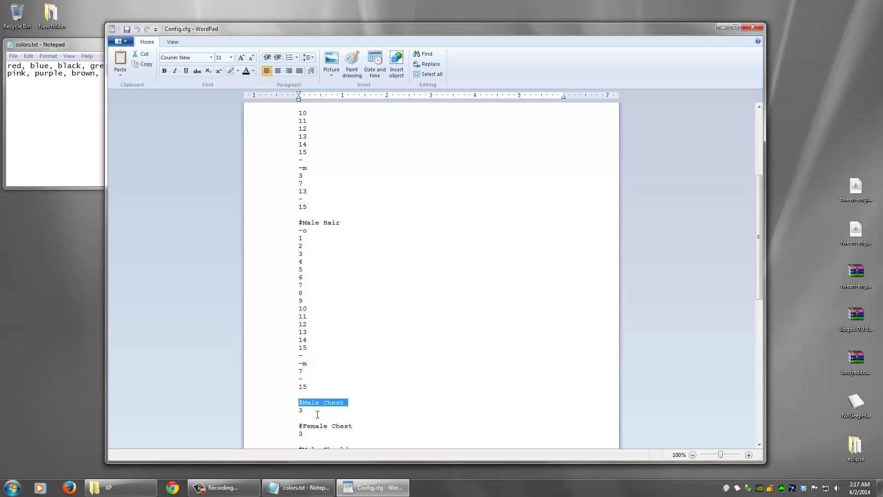
left_click(304, 410)
double_click(302, 411)
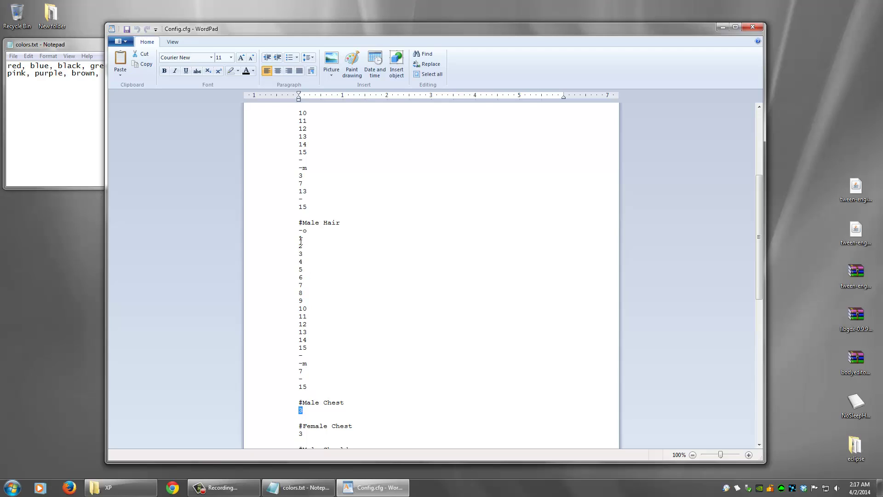
left_click_drag(300, 239, 313, 357)
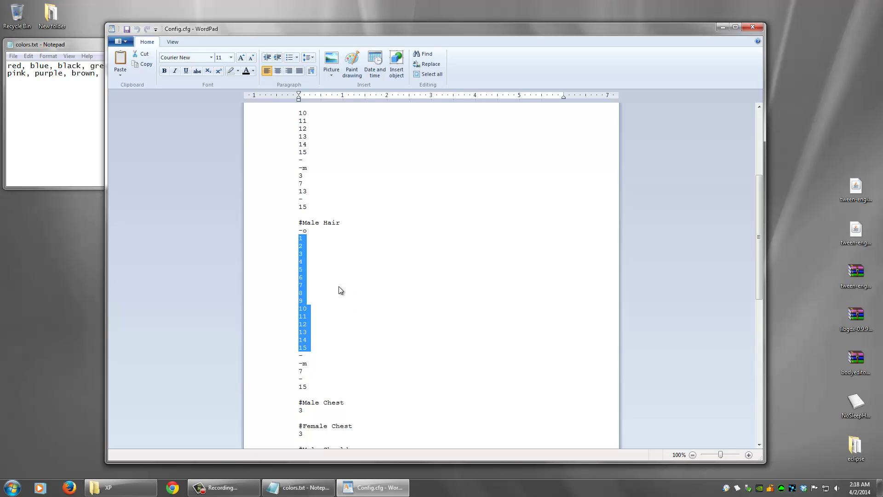
double_click(302, 372)
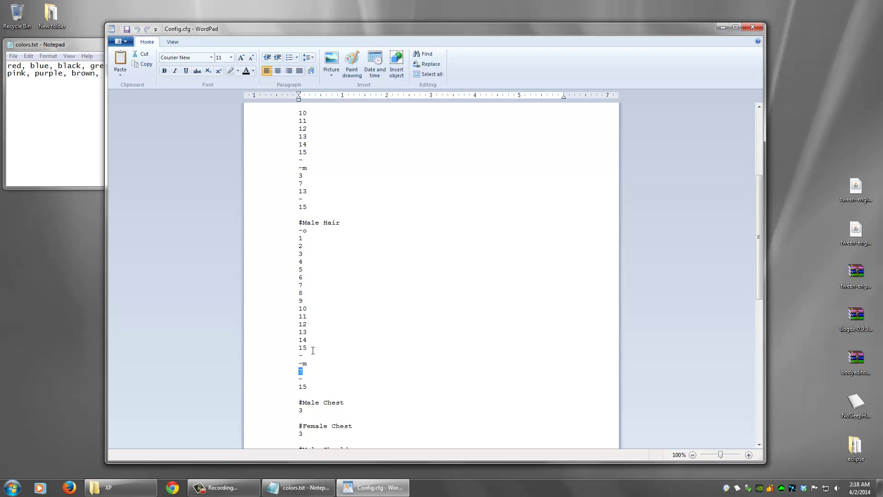
Under Male Hair, add 16 at the end of both the -m and -o lists and set the section's final number to 16.
left_click(310, 372)
key("Return")
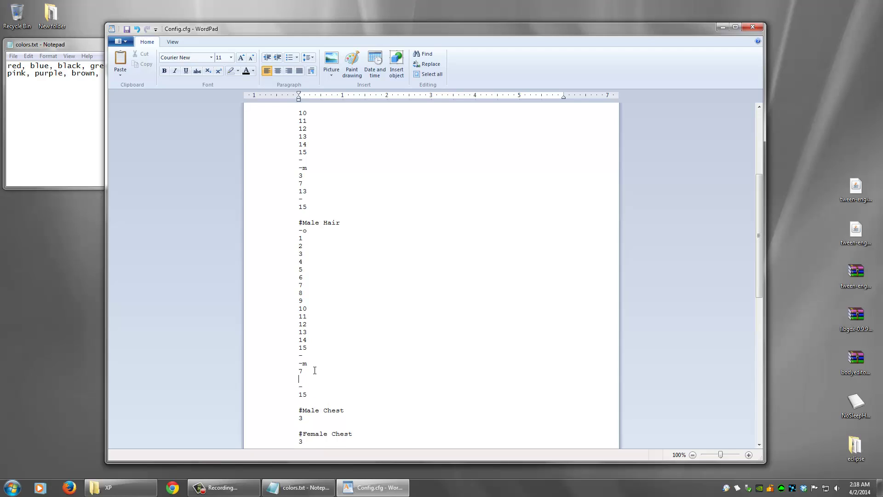
type("16")
key("Return")
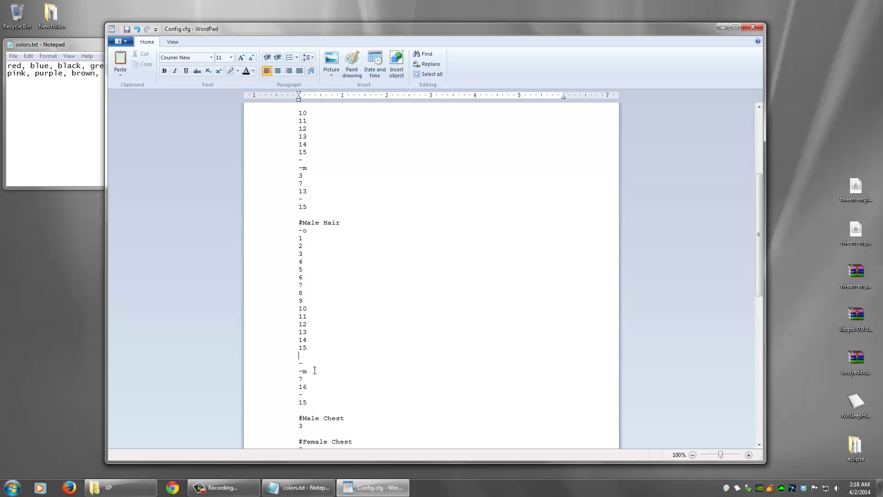
type("16")
key("BackSpace")
type("6")
Set the Male Chest number to 4, and save and close Config.cfg.
key("BackSpace")
type("4")
key("alt+f")
key("s")
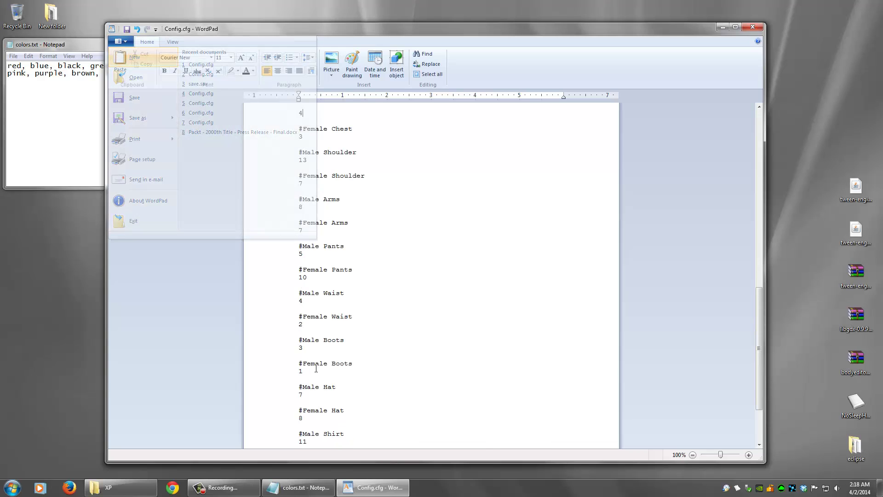
key("alt+F4")
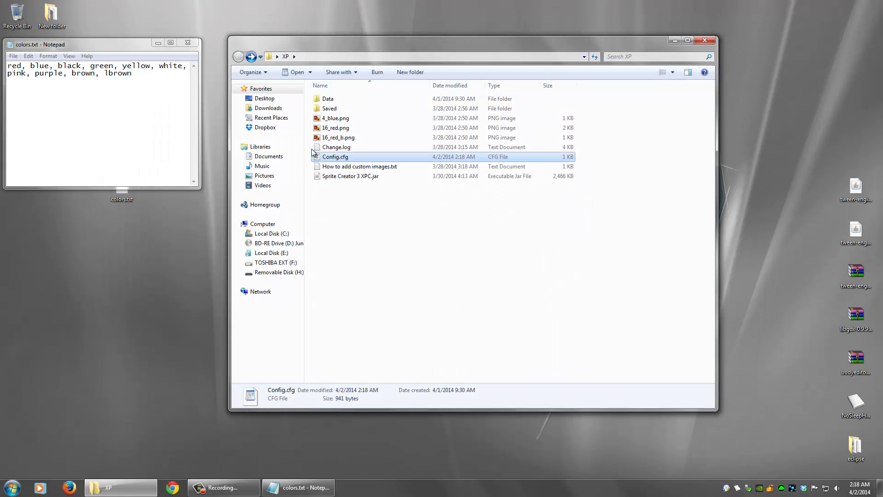
Run Sprite Creator 3 XPC.jar, try the custom blue chest and long red hair on the male sprite, and exit the program.
left_click(338, 178)
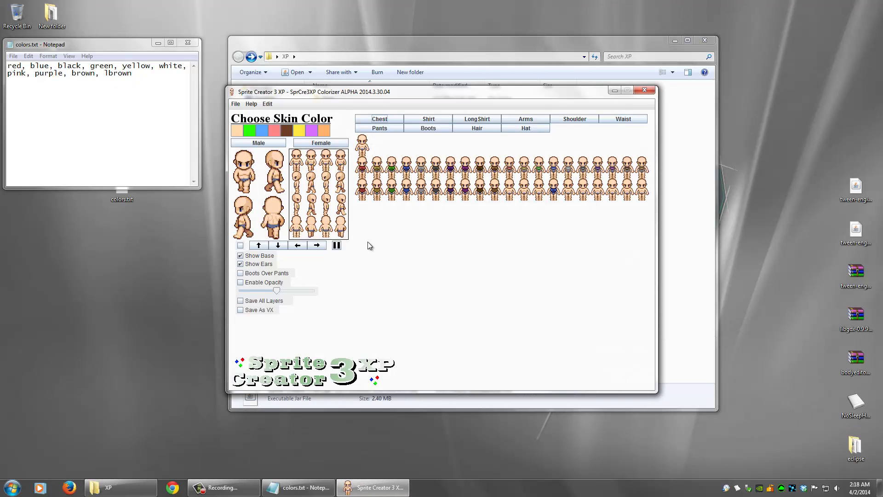
left_click(573, 200)
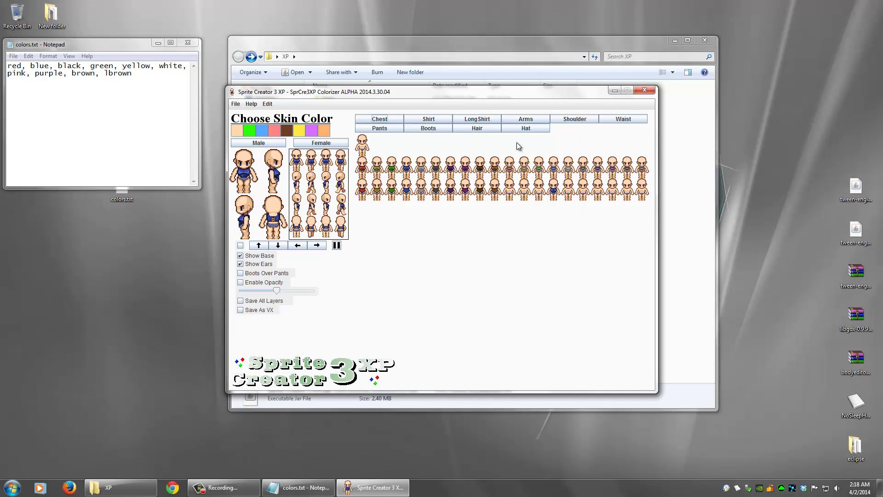
left_click(477, 128)
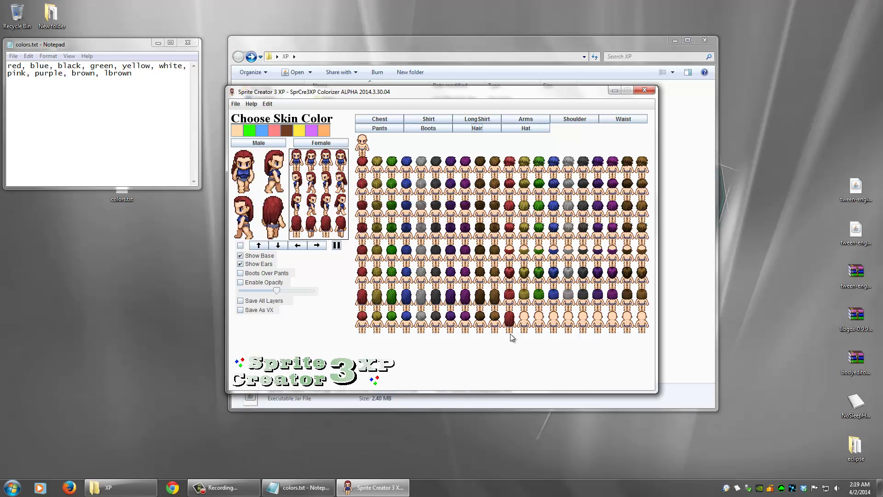
left_click(644, 89)
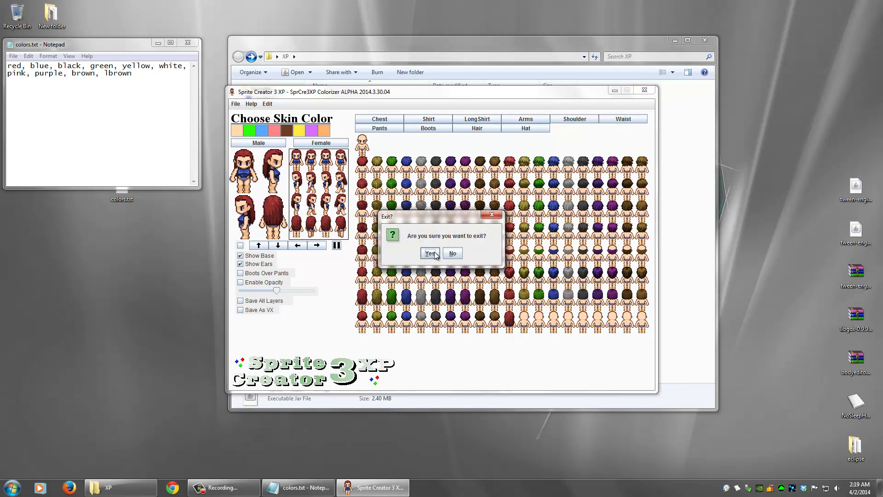
left_click(430, 253)
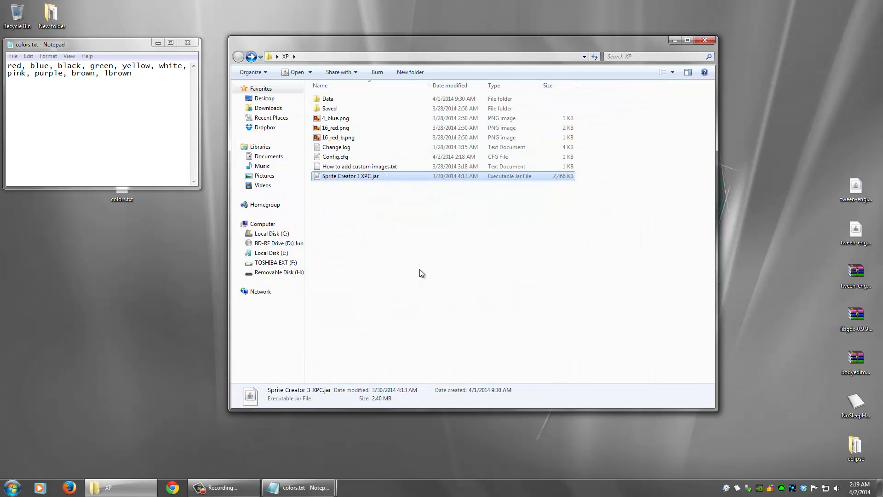
left_click(404, 229)
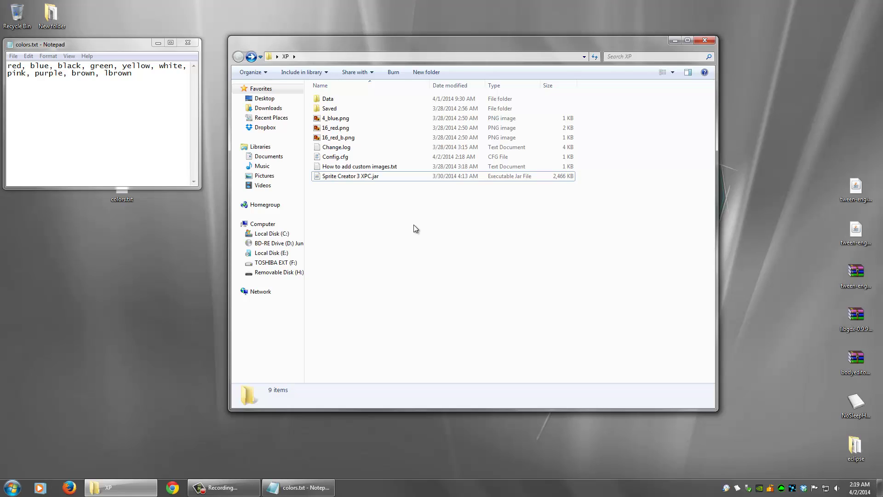